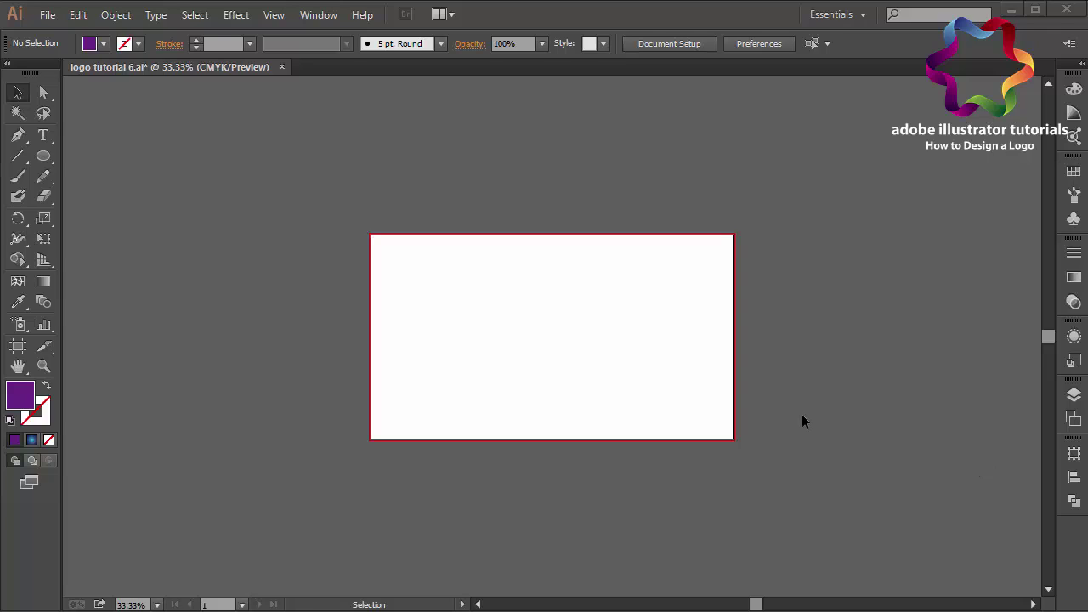
- Draw a purple circle on the artboard's left with the Ellipse Tool, then deselect it
{"action": "key", "text": "ctrl+equal"}
{"action": "key", "text": "ctrl+equal"}
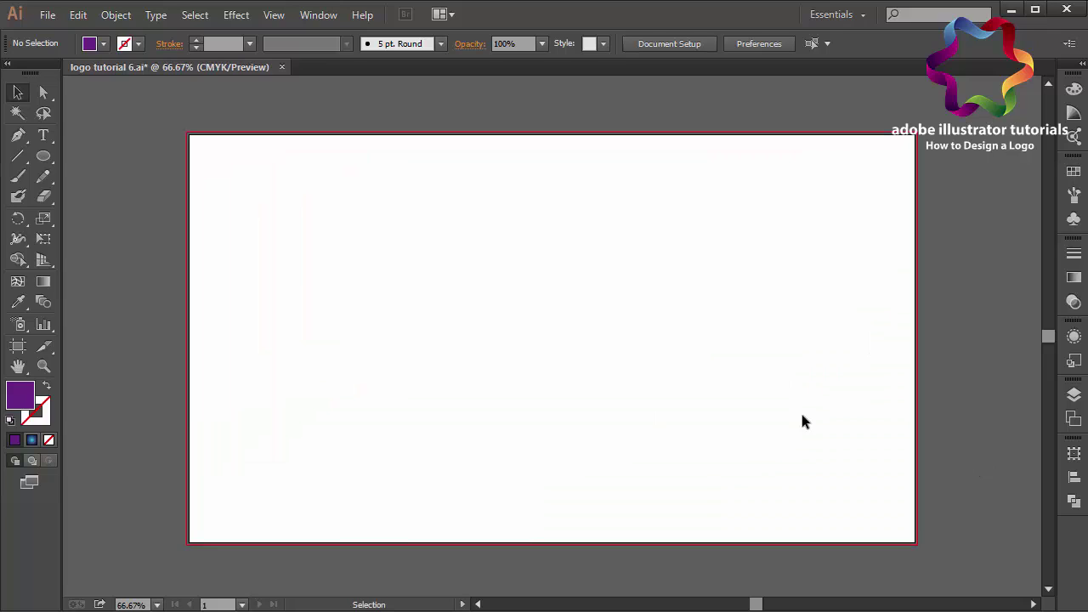
{"action": "left_click_drag", "start_coordinate": [42, 164], "coordinate": [95, 190]}
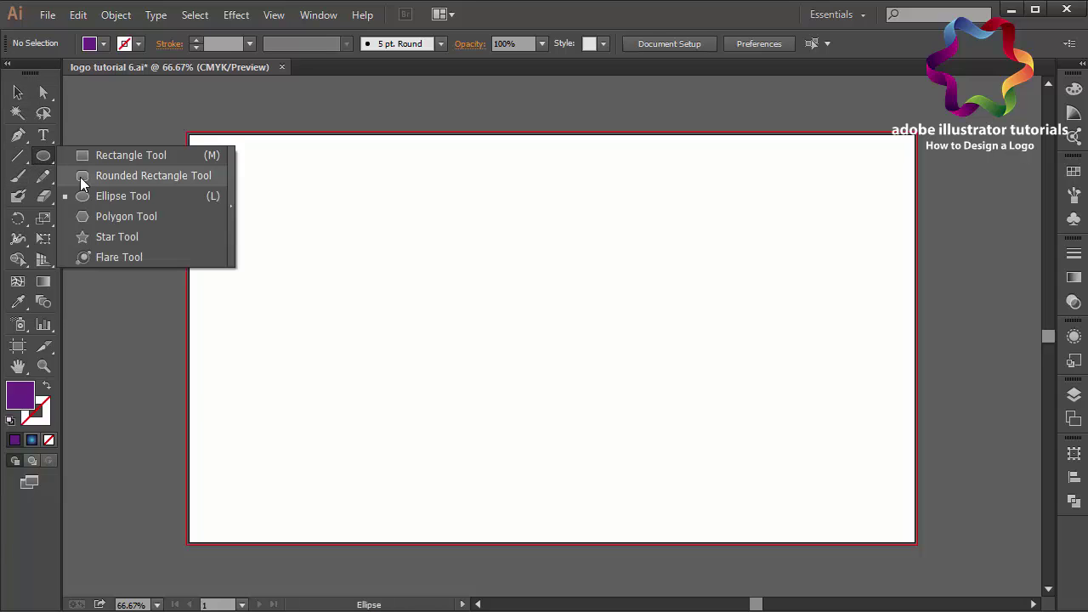
{"action": "left_click_drag", "start_coordinate": [346, 201], "coordinate": [545, 400]}
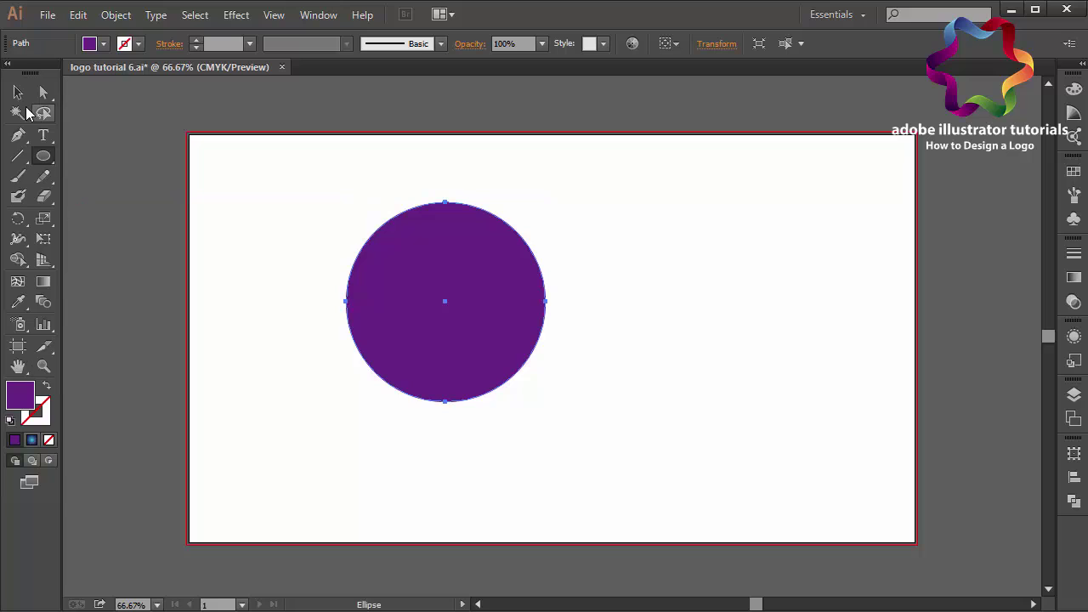
{"action": "left_click", "coordinate": [18, 92]}
{"action": "left_click", "coordinate": [189, 223]}
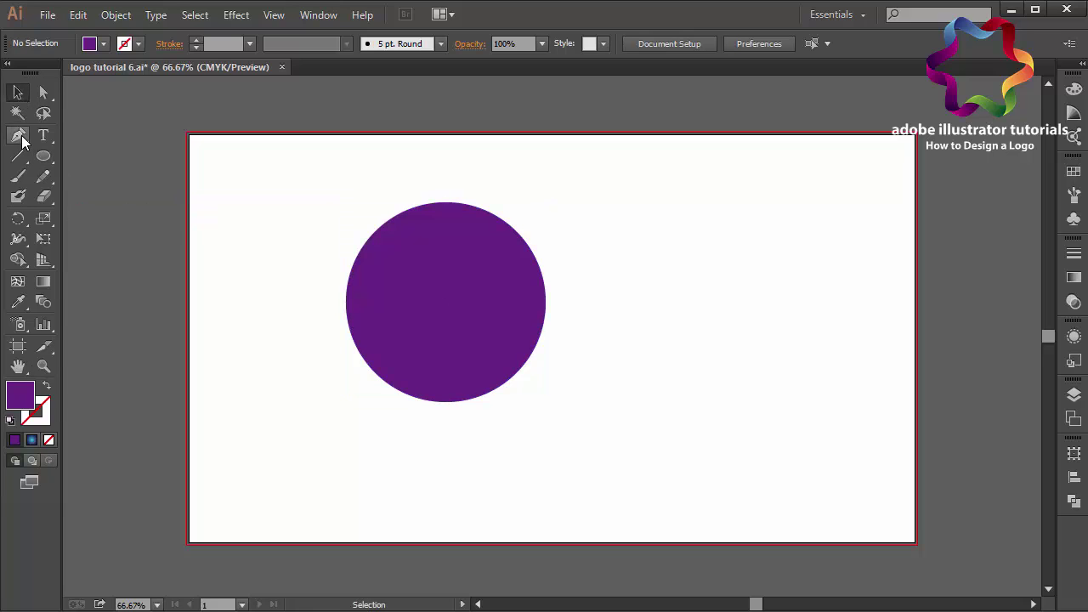
- Pen a closed S-shaped path diagonally across the circle, from its top edge to lower-left
{"action": "left_click", "coordinate": [20, 138]}
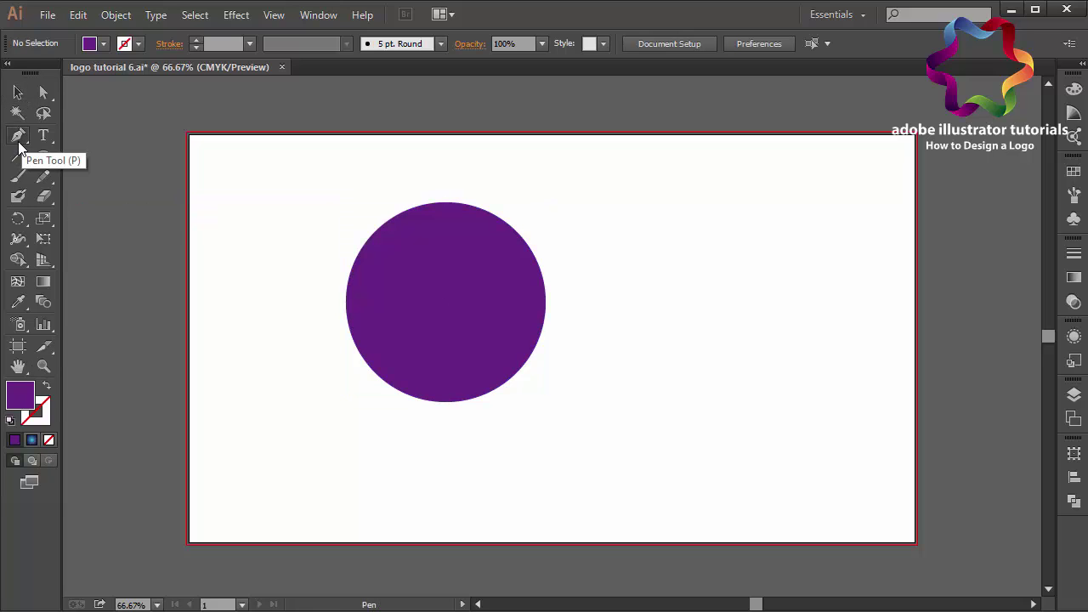
{"action": "left_click", "coordinate": [459, 204]}
{"action": "left_click_drag", "start_coordinate": [471, 256], "coordinate": [457, 270]}
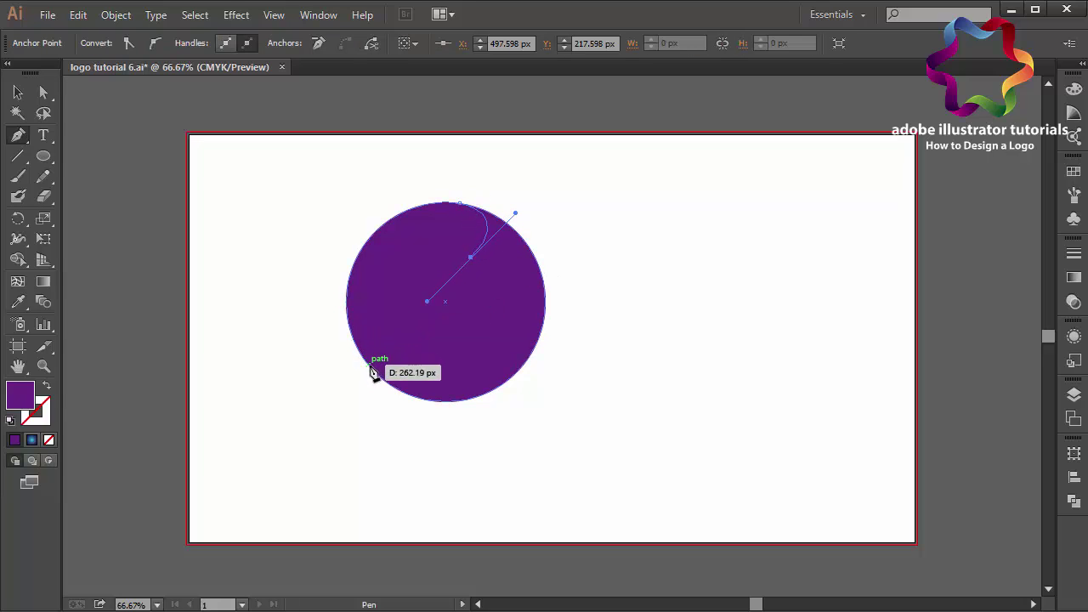
{"action": "left_click_drag", "start_coordinate": [368, 366], "coordinate": [423, 435]}
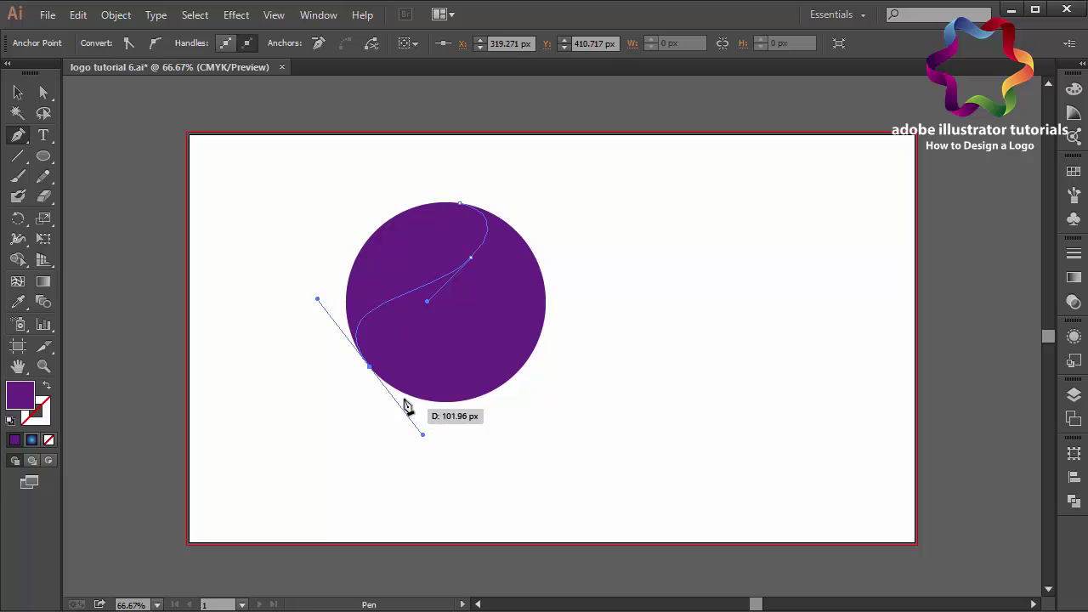
{"action": "left_click_drag", "start_coordinate": [405, 397], "coordinate": [403, 397]}
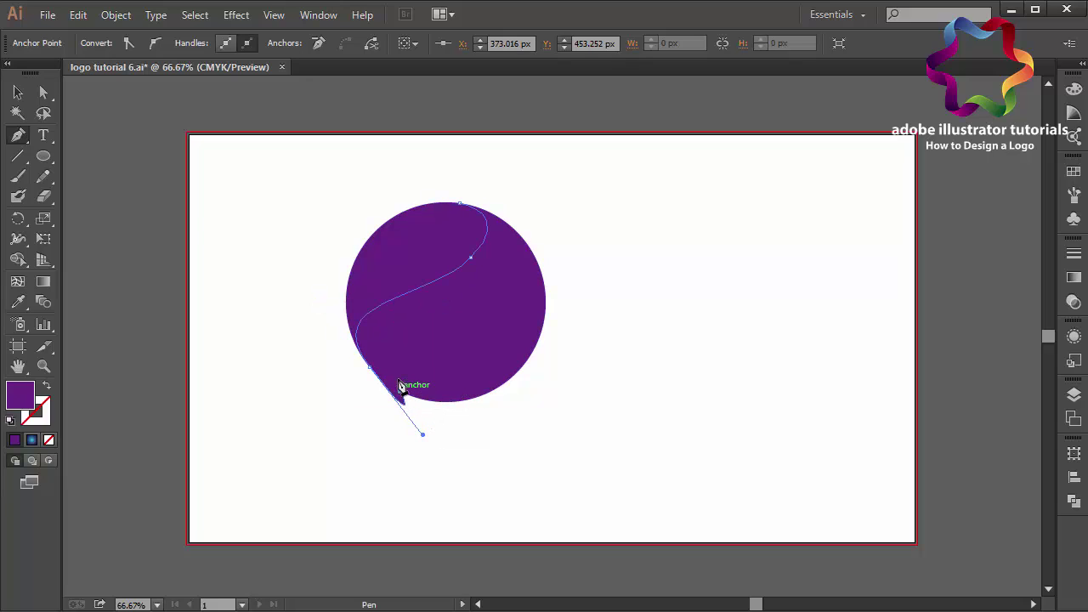
{"action": "left_click_drag", "start_coordinate": [412, 325], "coordinate": [474, 301]}
{"action": "mouse_move", "coordinate": [459, 203]}
{"action": "left_mouse_down"}
{"action": "mouse_move", "coordinate": [524, 246]}
{"action": "mouse_move", "coordinate": [482, 181]}
{"action": "mouse_move", "coordinate": [440, 219]}
{"action": "left_mouse_up"}
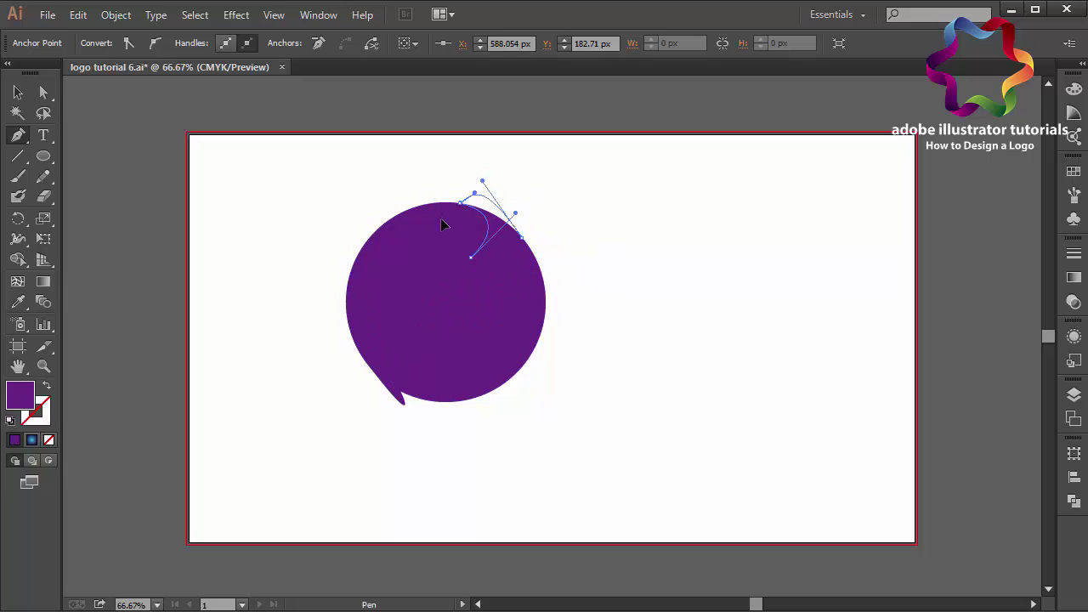
- Set the S-shaped band's fill to near-white F2F2F2
{"action": "double_click", "coordinate": [22, 395]}
{"action": "mouse_move", "coordinate": [510, 247]}
{"action": "left_mouse_down"}
{"action": "mouse_move", "coordinate": [408, 236]}
{"action": "mouse_move", "coordinate": [321, 207]}
{"action": "left_mouse_up"}
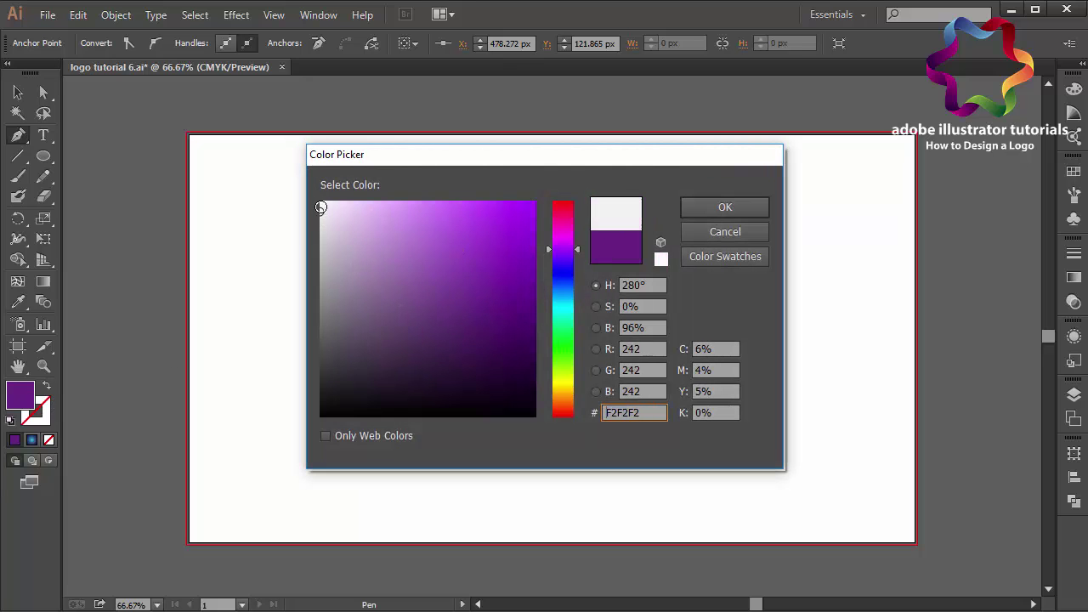
{"action": "left_click", "coordinate": [754, 206]}
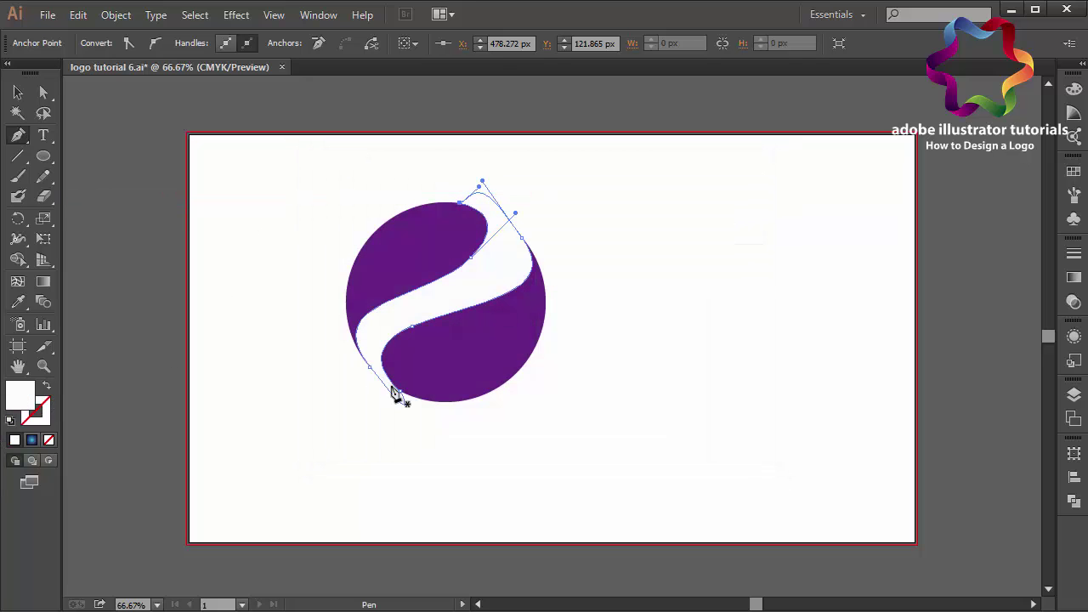
- Pen a second closed curved band from the circle's right edge through its lower half and back
{"action": "left_click", "coordinate": [545, 291]}
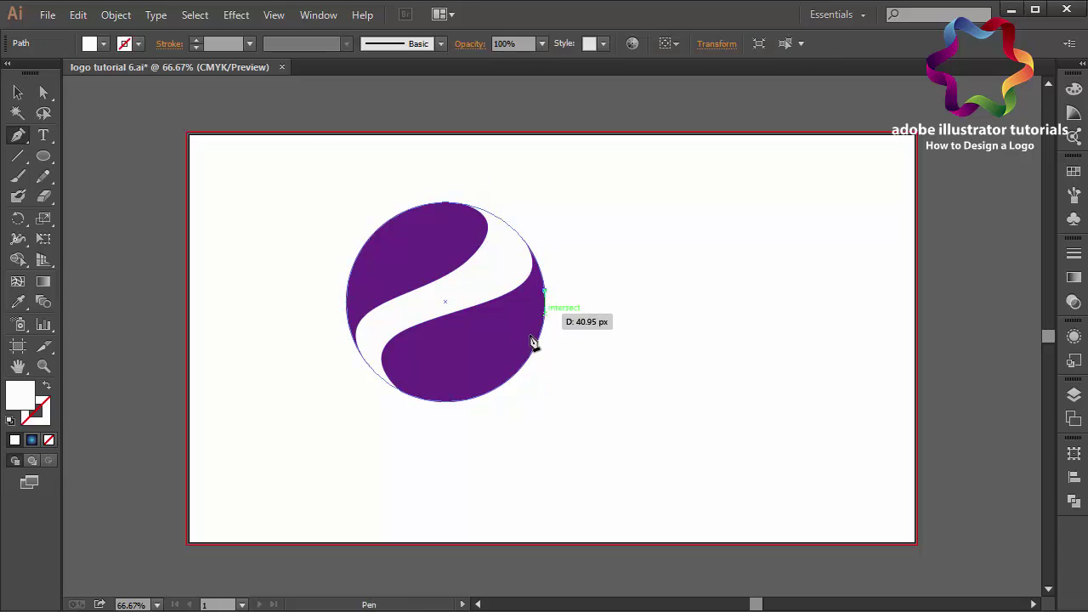
{"action": "left_click_drag", "start_coordinate": [464, 338], "coordinate": [372, 352]}
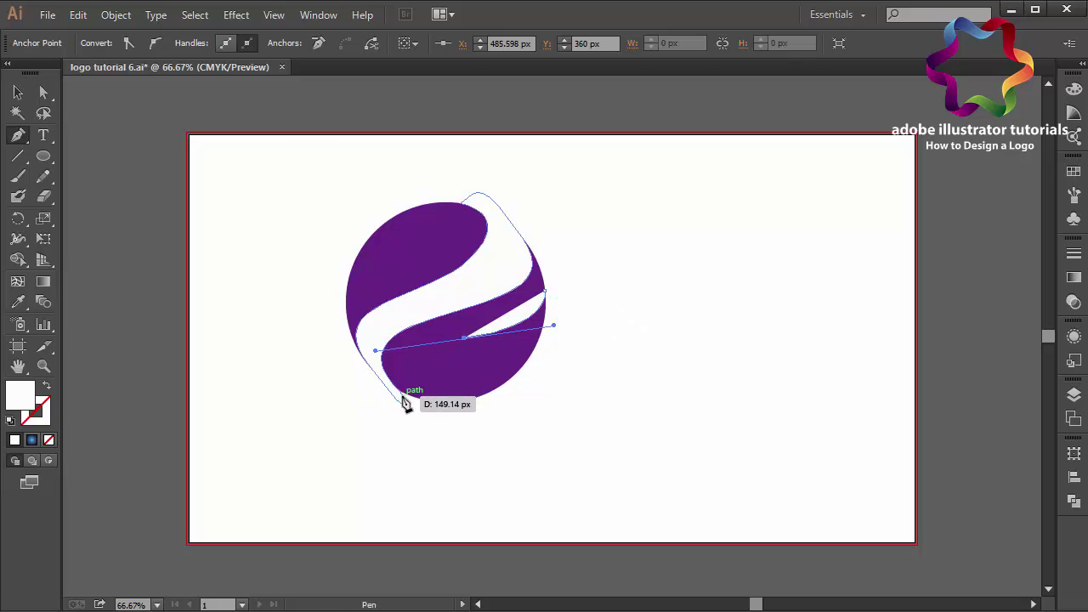
{"action": "mouse_move", "coordinate": [400, 392]}
{"action": "left_mouse_down"}
{"action": "mouse_move", "coordinate": [416, 414]}
{"action": "mouse_move", "coordinate": [414, 403]}
{"action": "mouse_move", "coordinate": [468, 365]}
{"action": "left_mouse_up"}
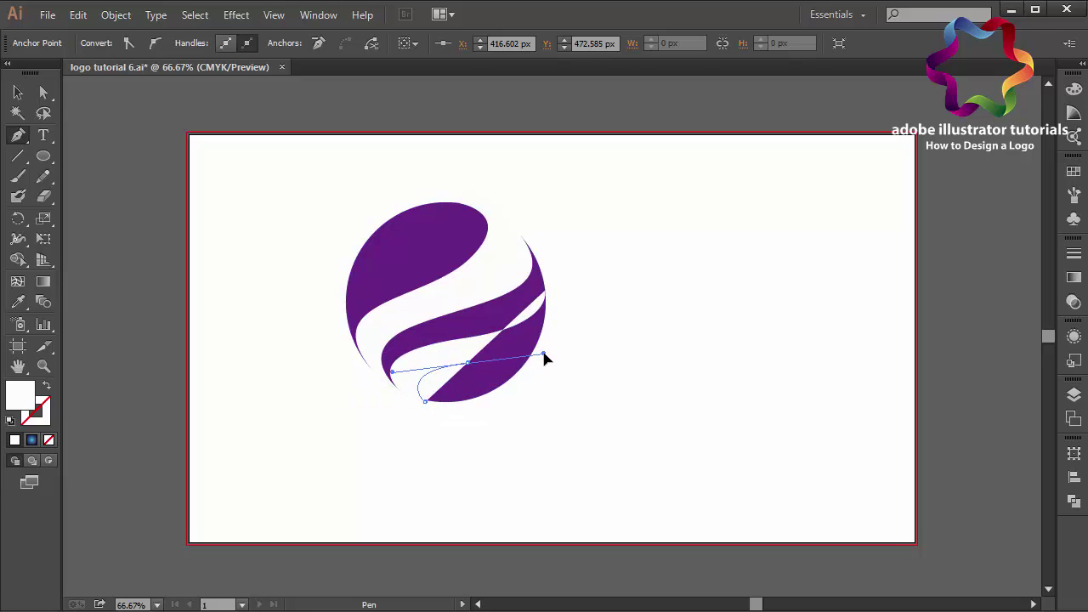
{"action": "left_click_drag", "start_coordinate": [544, 293], "coordinate": [565, 325]}
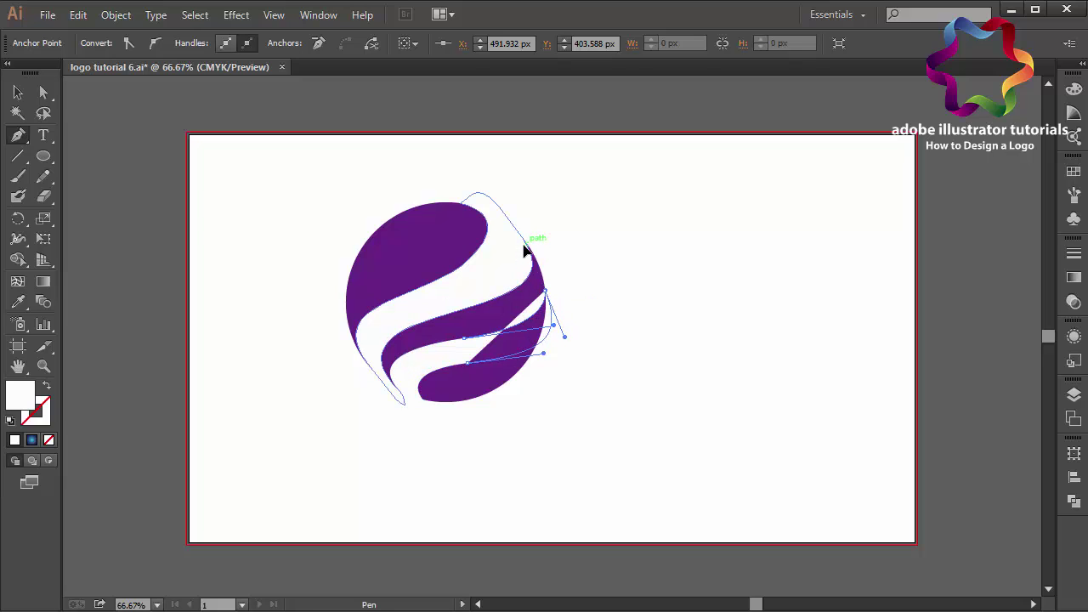
{"action": "left_click", "coordinate": [595, 384], "text": "ctrl"}
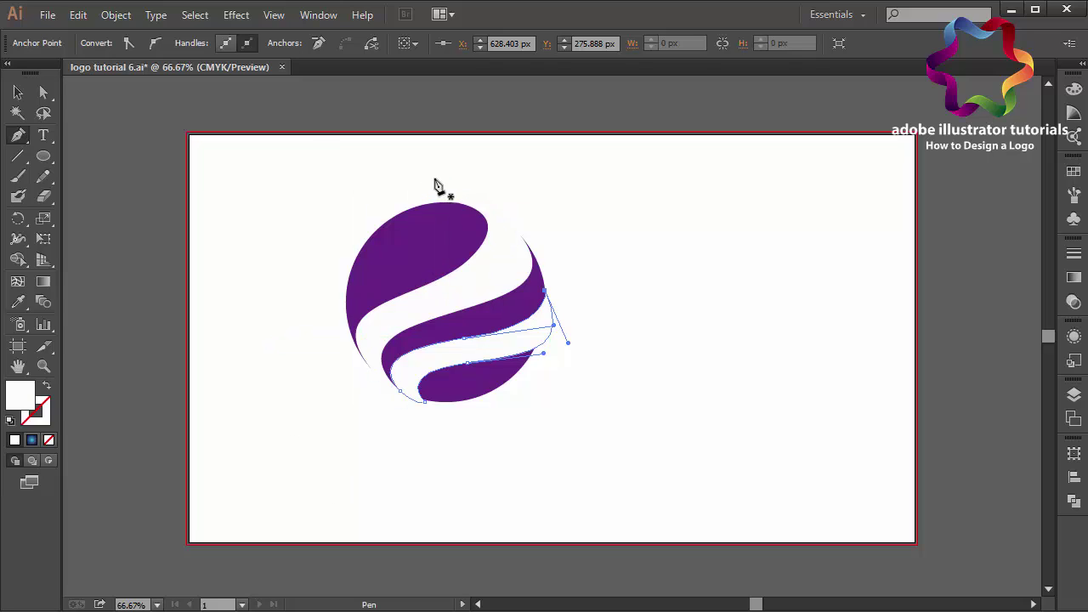
{"action": "left_click", "coordinate": [377, 229]}
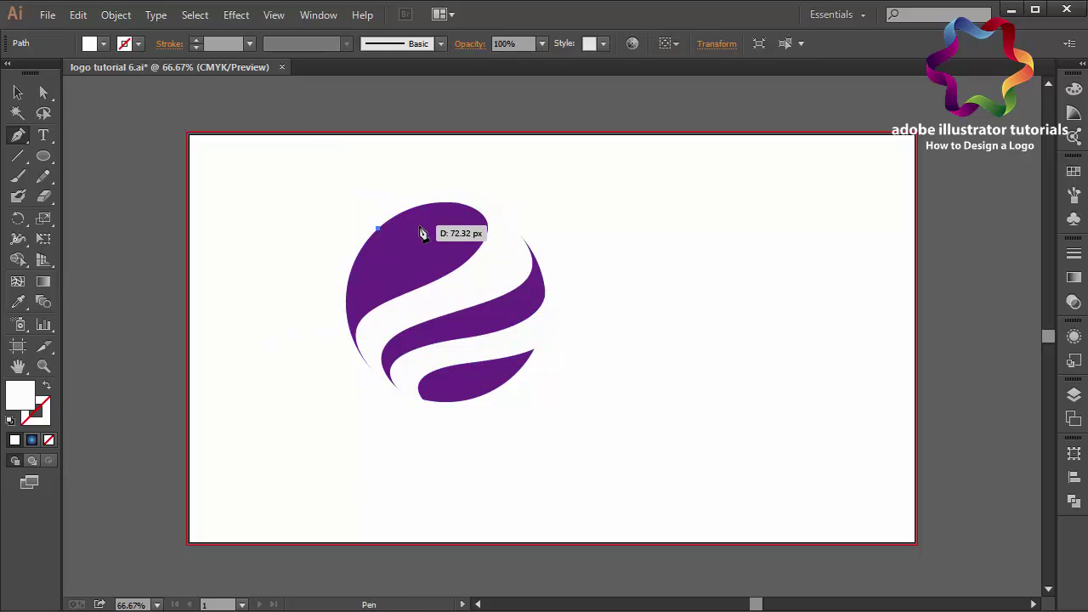
- Close a curved shape over the circle's top-left edge and refine its top curve with Direct Selection
{"action": "left_click_drag", "start_coordinate": [431, 226], "coordinate": [453, 247]}
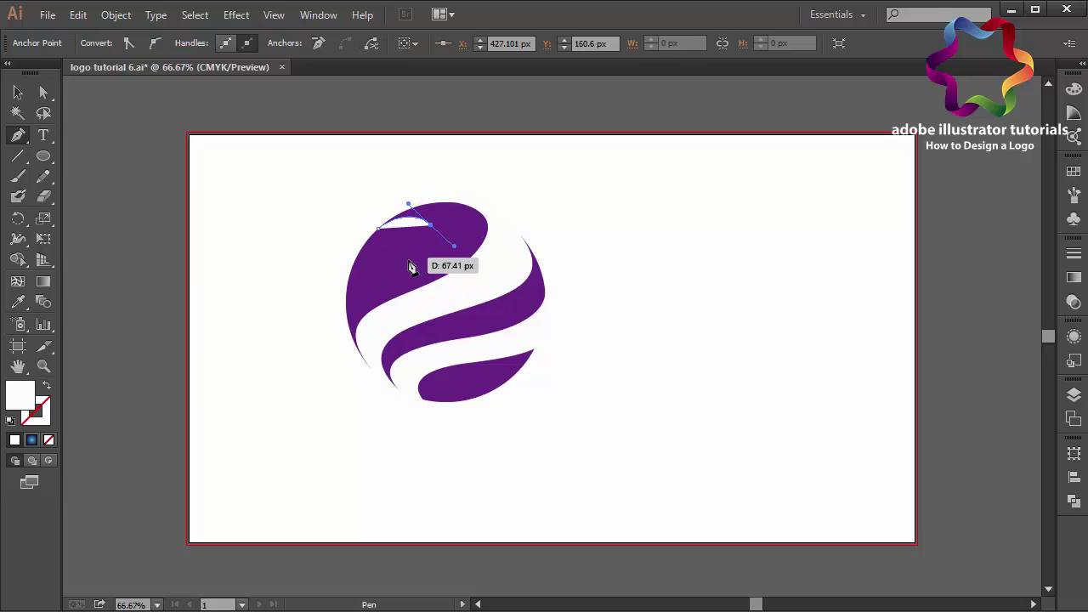
{"action": "left_click_drag", "start_coordinate": [345, 297], "coordinate": [335, 356]}
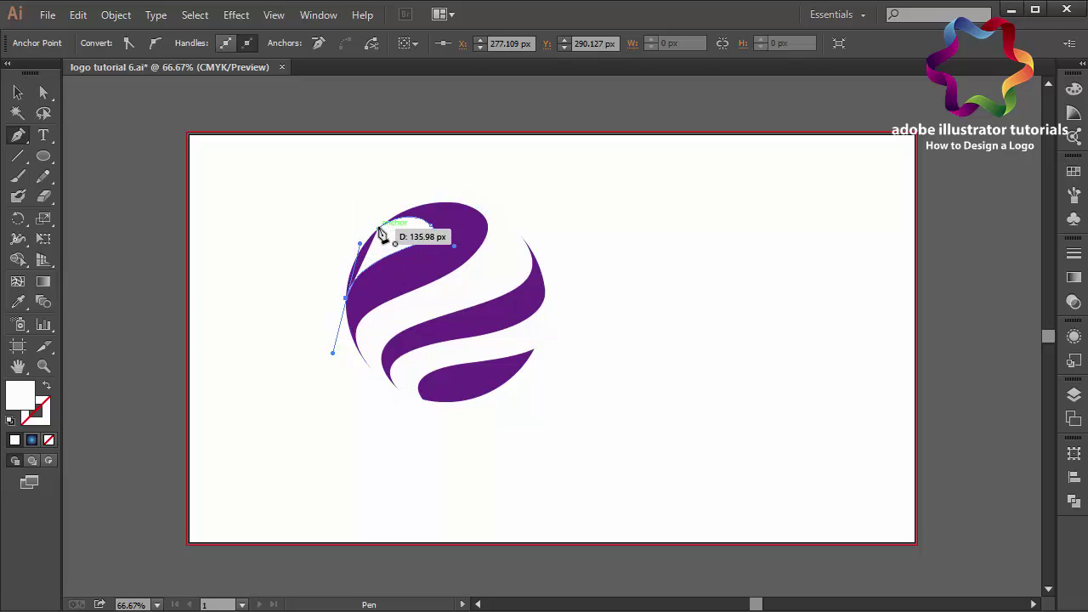
{"action": "left_click_drag", "start_coordinate": [378, 230], "coordinate": [454, 214]}
{"action": "left_click", "coordinate": [46, 94]}
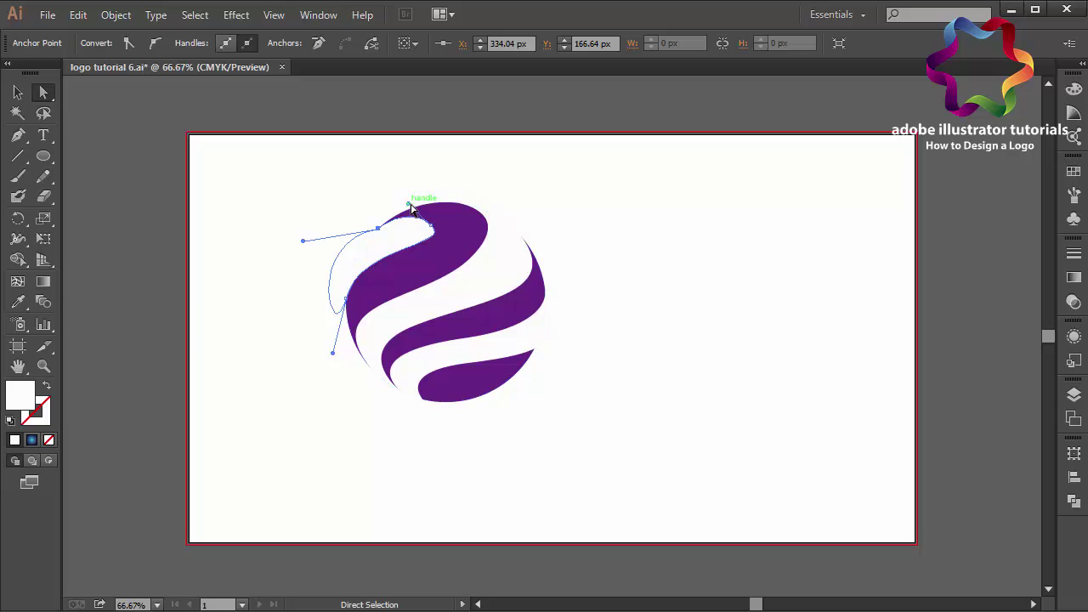
{"action": "left_click_drag", "start_coordinate": [410, 206], "coordinate": [424, 206]}
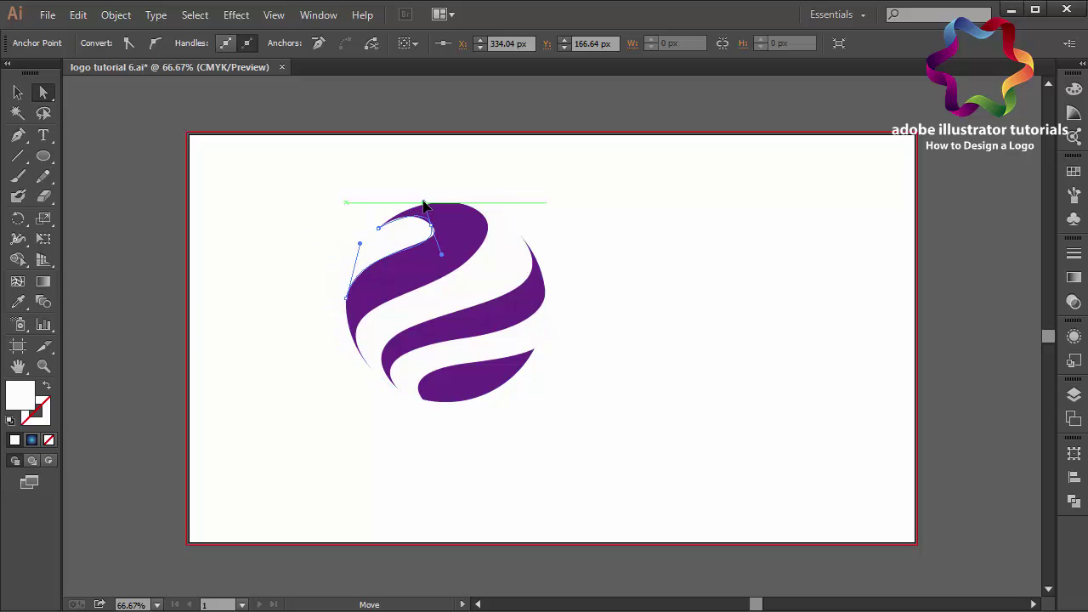
{"action": "left_click", "coordinate": [336, 199]}
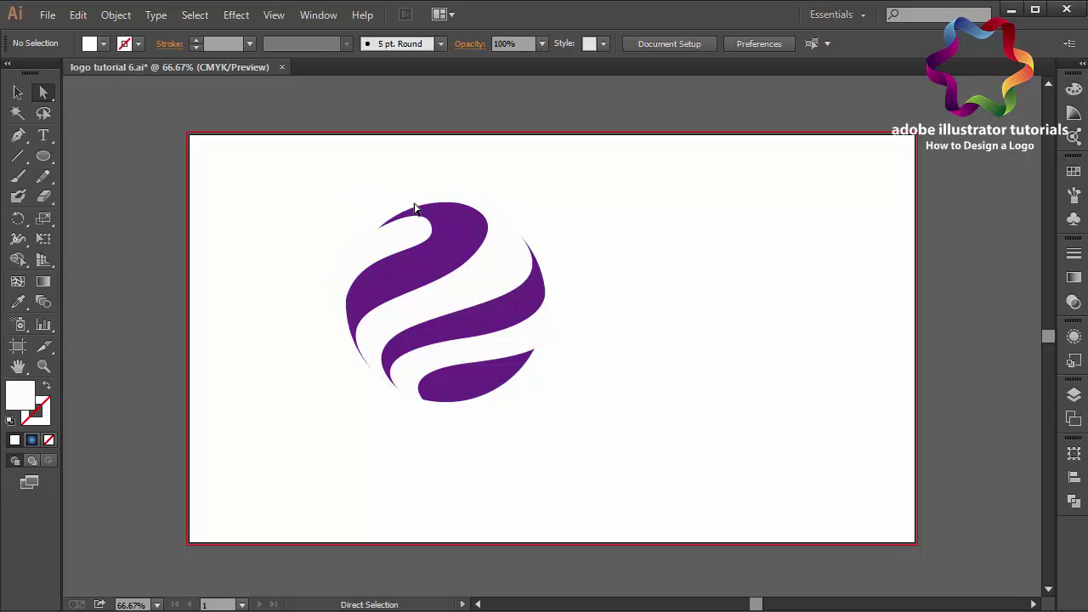
{"action": "left_click", "coordinate": [18, 91]}
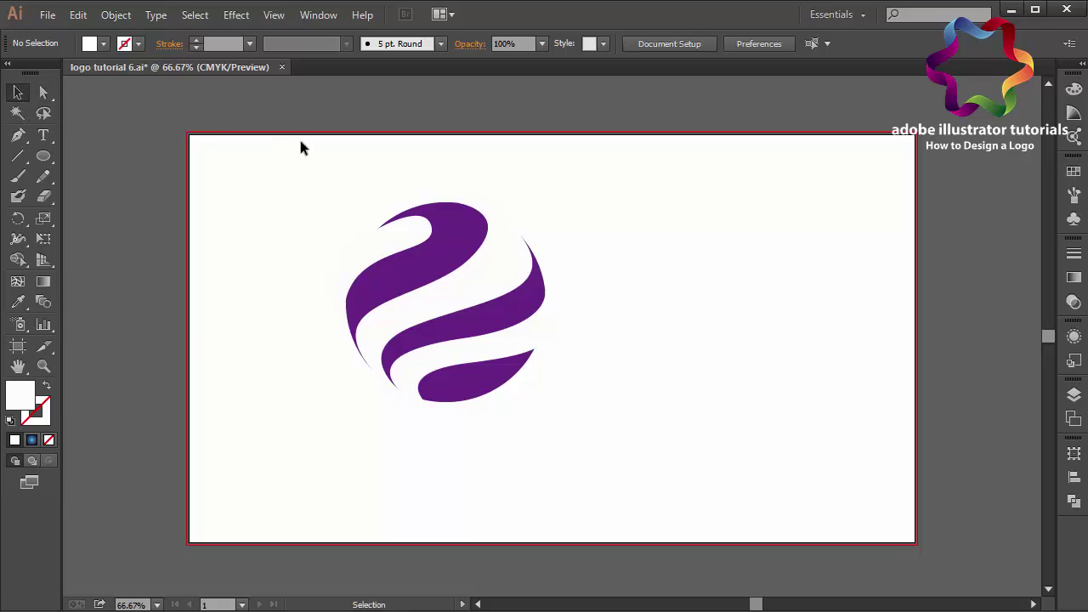
- Subtract the white shapes from the purple circle with Pathfinder Minus Front
{"action": "left_click_drag", "start_coordinate": [299, 136], "coordinate": [669, 412]}
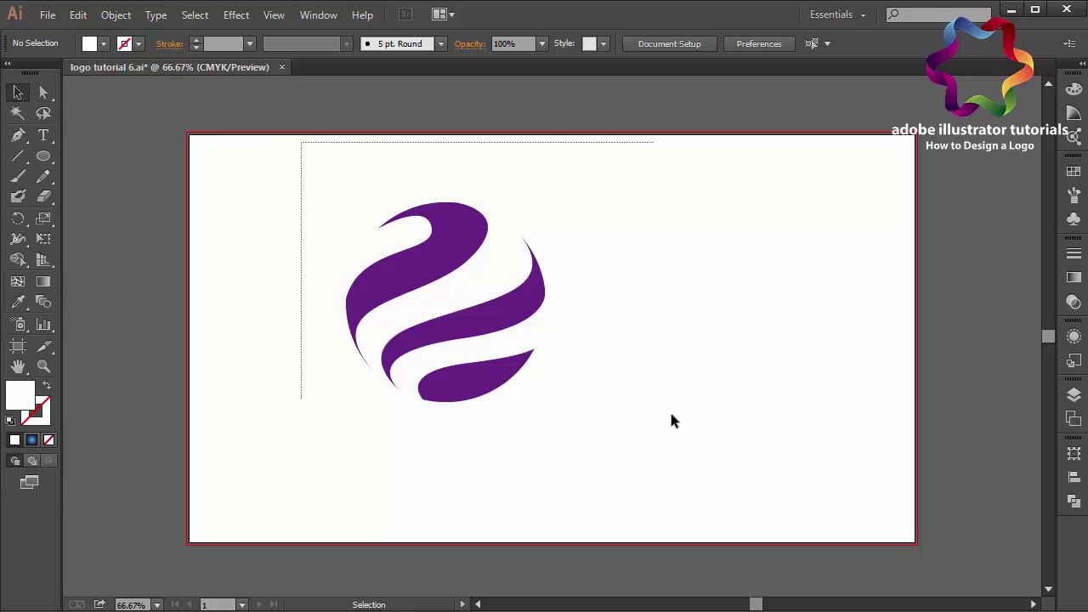
{"action": "left_click", "coordinate": [1074, 500]}
{"action": "left_click", "coordinate": [906, 482]}
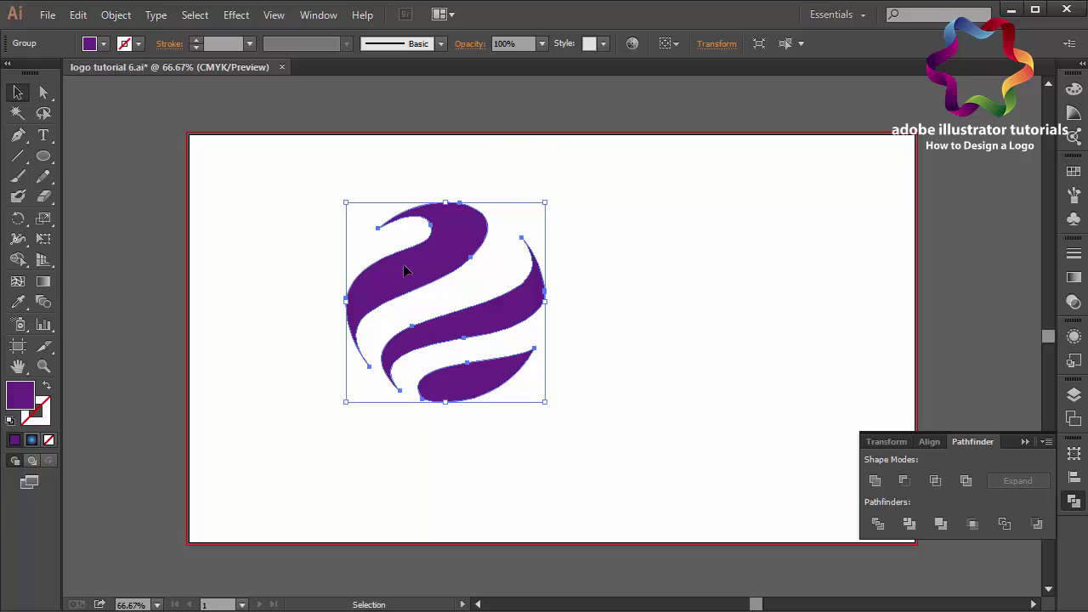
{"action": "left_click", "coordinate": [1024, 443]}
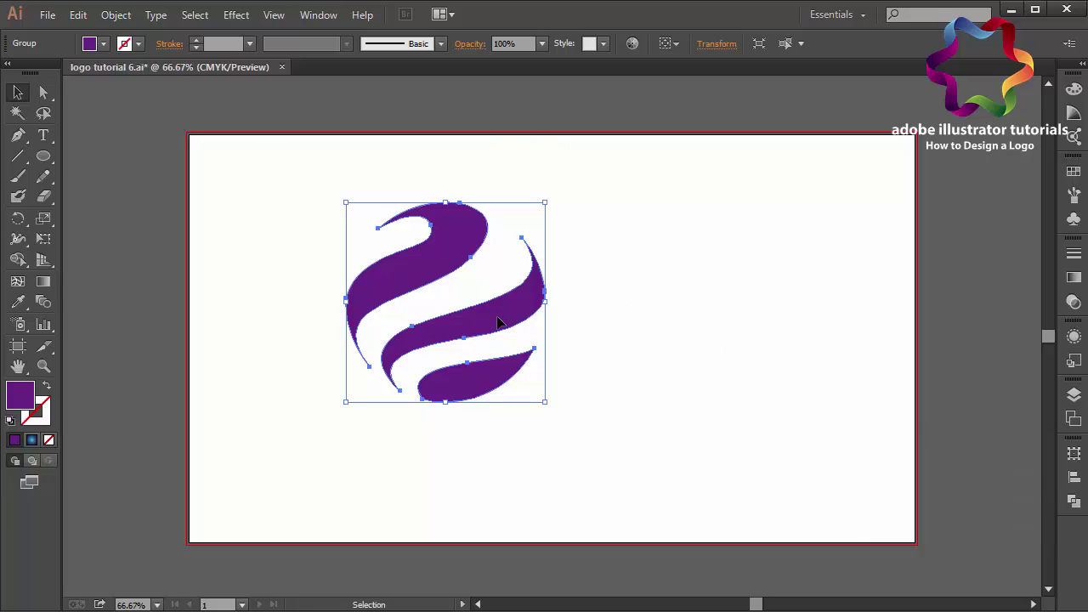
- Ungroup the result into separate purple swooshes and select the top one
{"action": "right_click", "coordinate": [416, 228]}
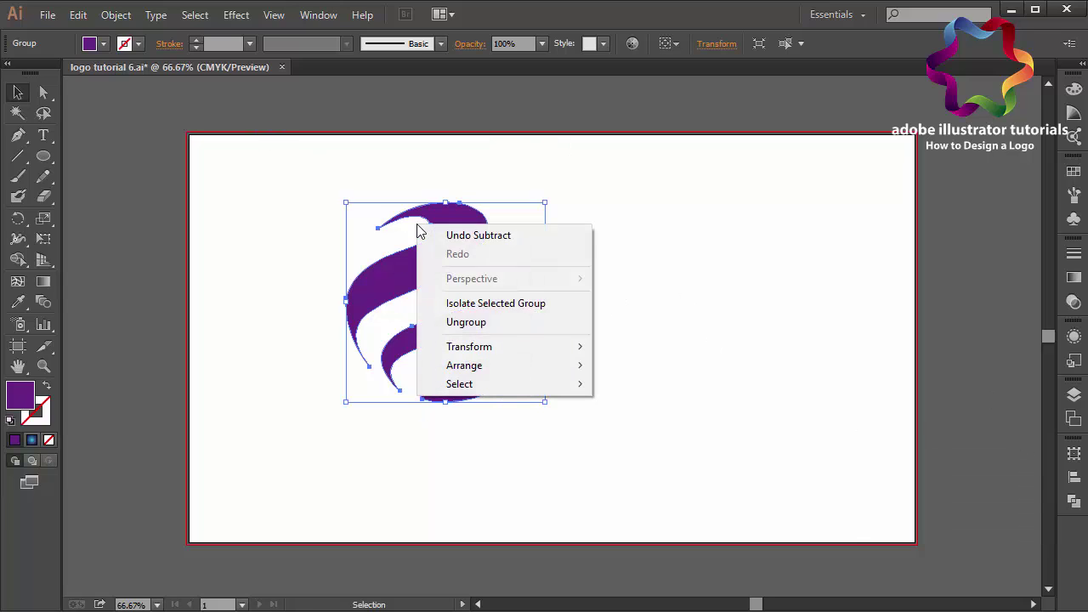
{"action": "left_click", "coordinate": [483, 323]}
{"action": "left_click", "coordinate": [629, 309]}
{"action": "left_click", "coordinate": [432, 281]}
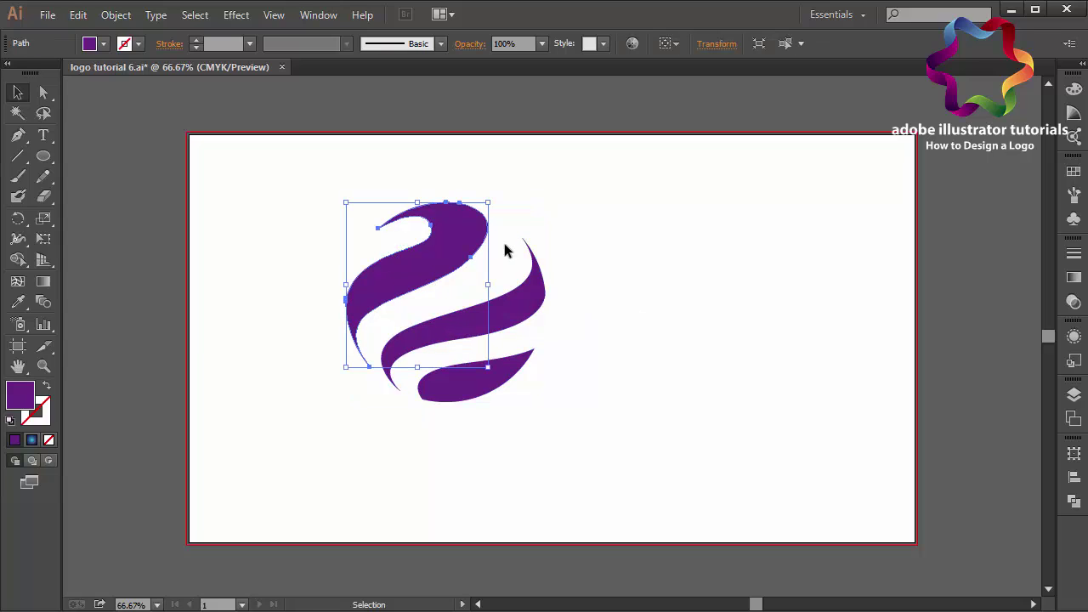
{"action": "left_click", "coordinate": [1070, 170]}
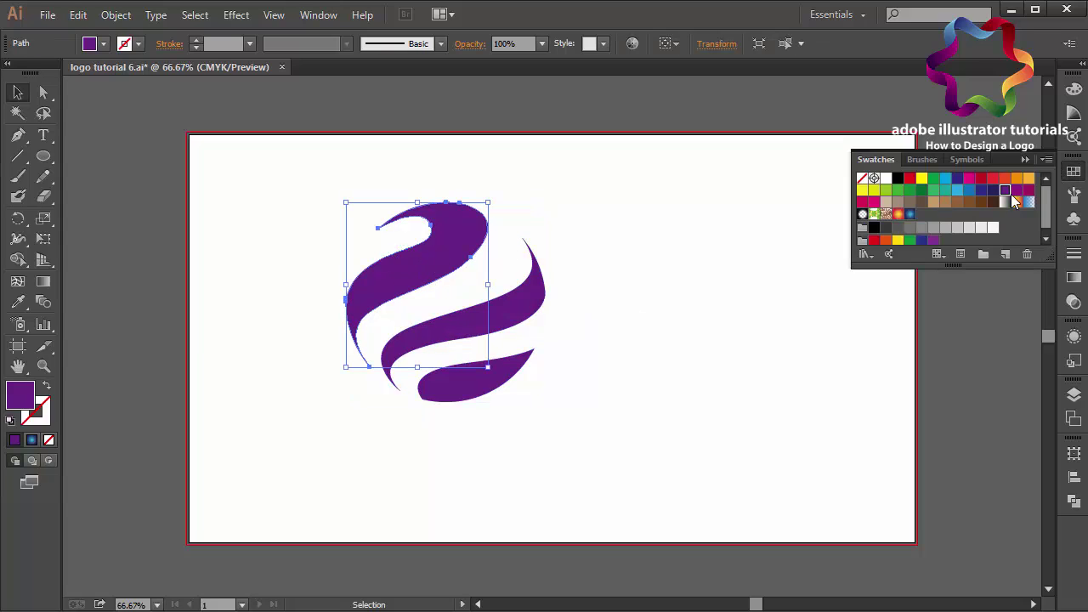
- Give the top swoosh a blue radial gradient running from its top to its bottom
{"action": "left_click", "coordinate": [909, 216]}
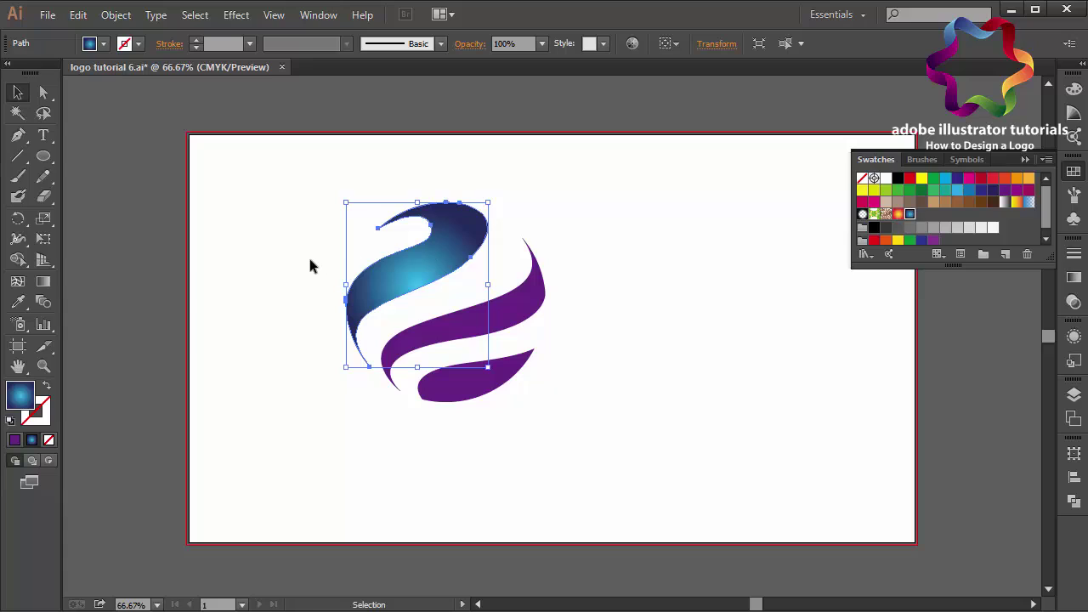
{"action": "left_click", "coordinate": [43, 281]}
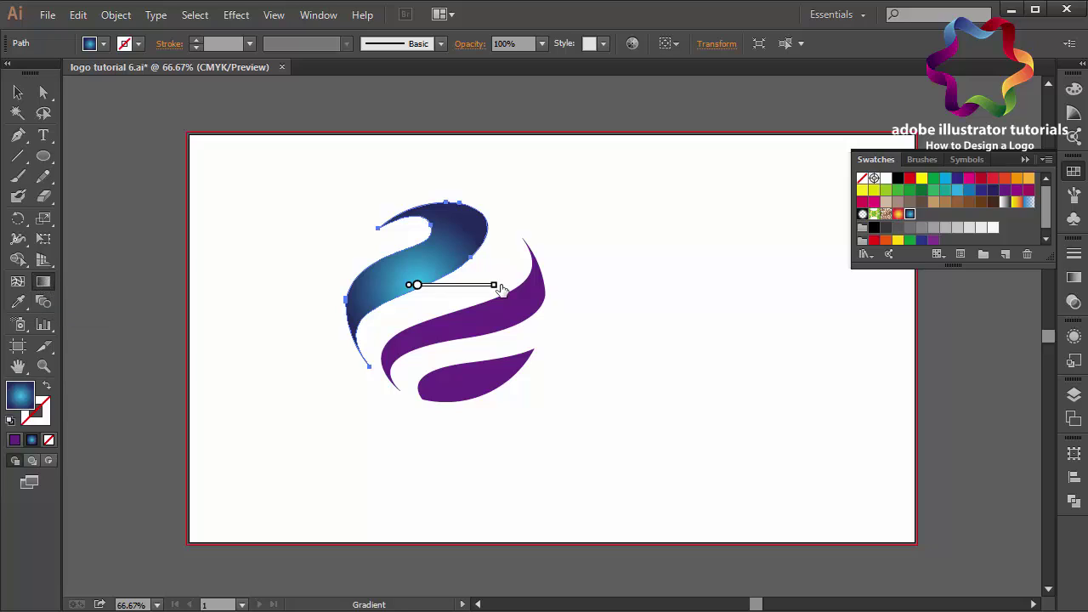
{"action": "mouse_move", "coordinate": [417, 255]}
{"action": "left_click_drag", "start_coordinate": [393, 235], "coordinate": [396, 373]}
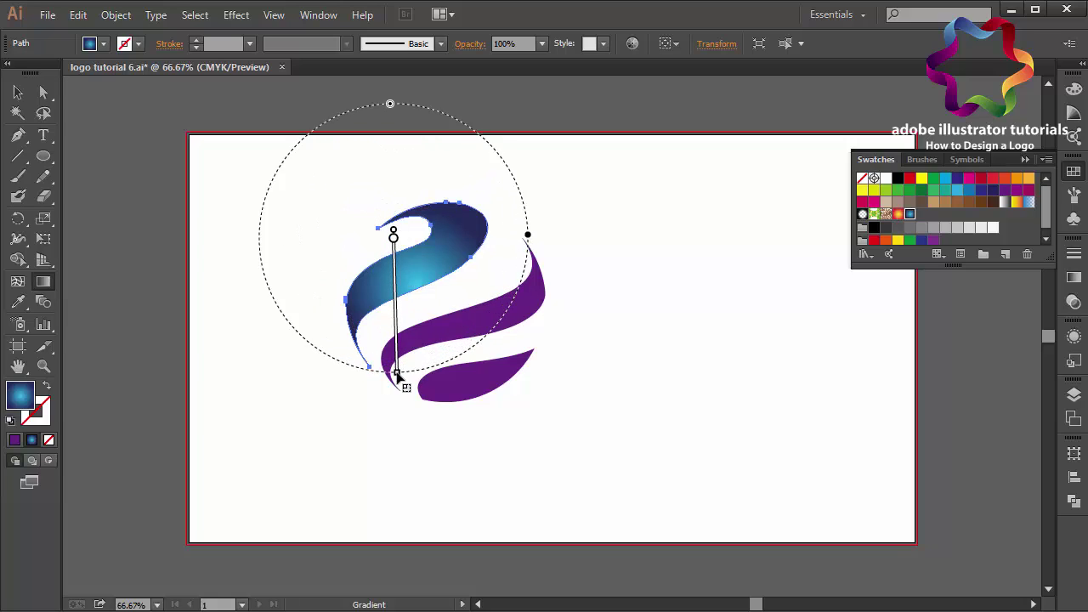
{"action": "left_click", "coordinate": [18, 92]}
{"action": "left_click", "coordinate": [652, 416]}
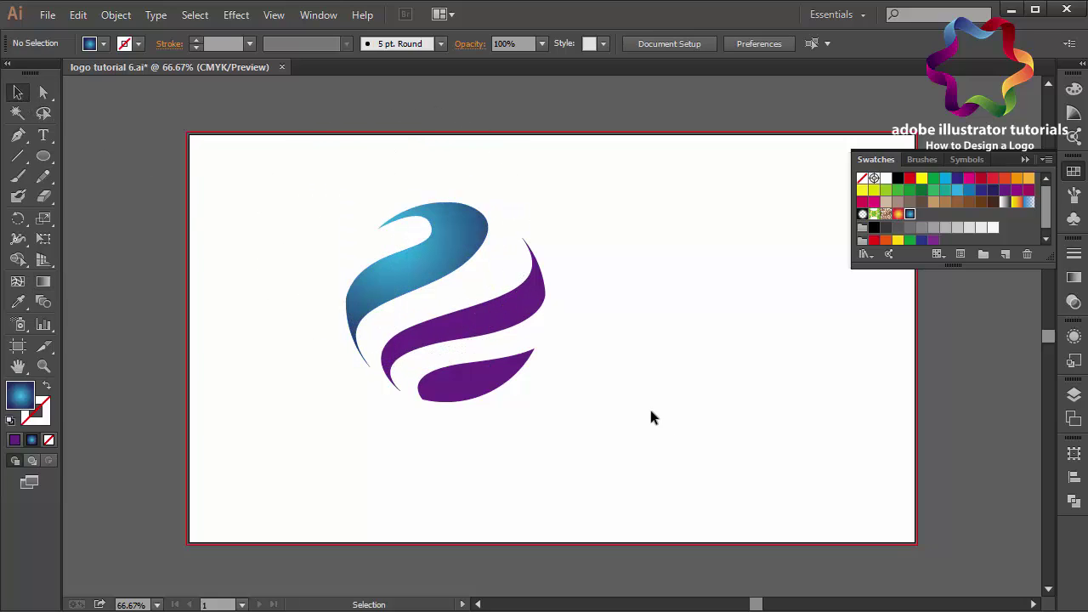
{"action": "left_click_drag", "start_coordinate": [554, 288], "coordinate": [489, 381]}
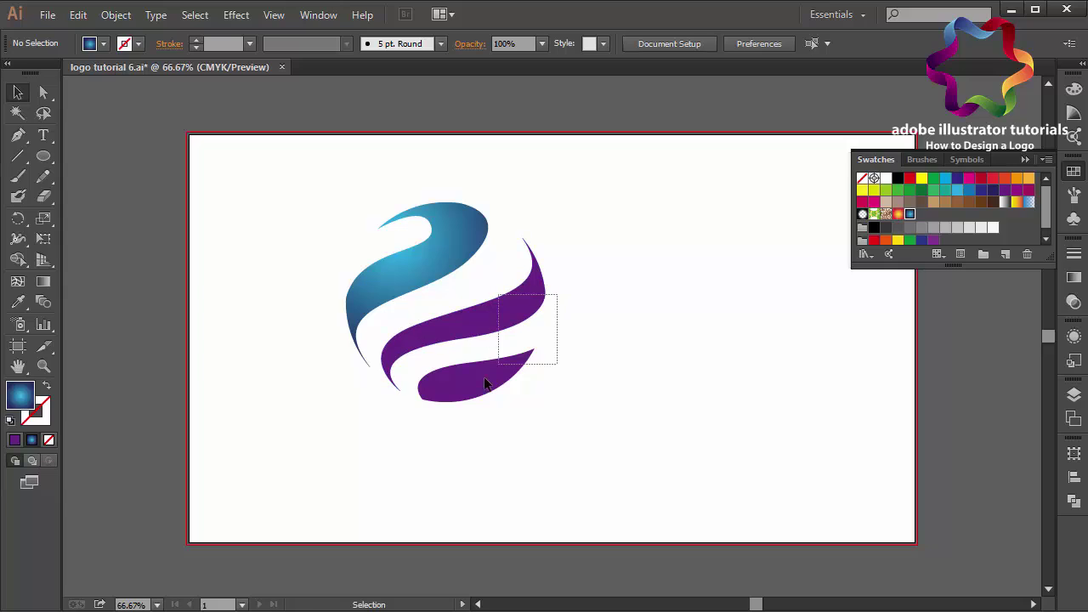
- Fill both lower stripes with the red-yellow gradient, running vertically from top to bottom
{"action": "left_click", "coordinate": [899, 214]}
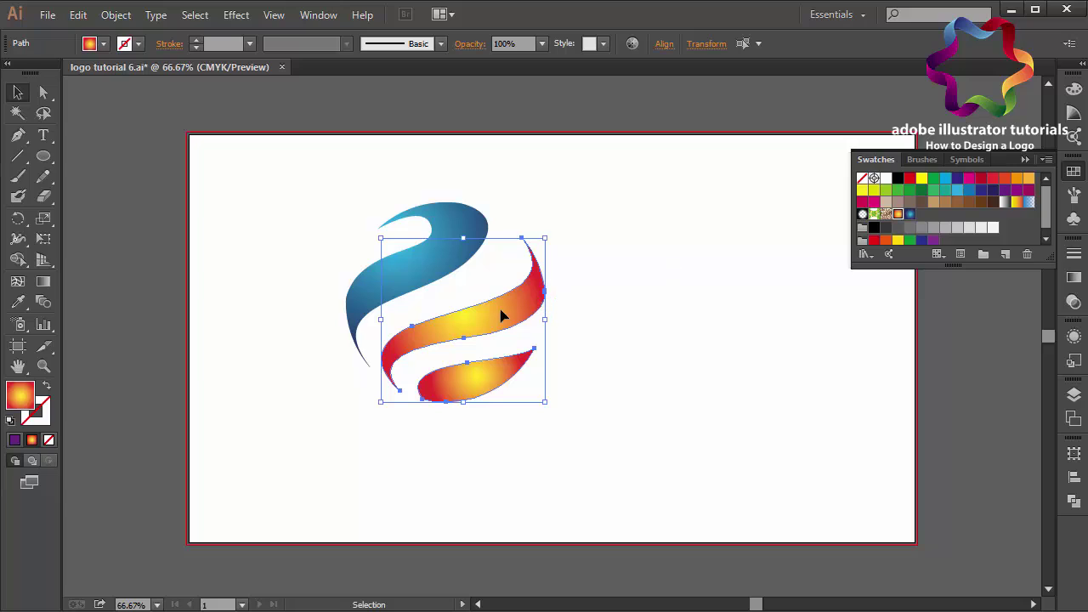
{"action": "left_click", "coordinate": [47, 280]}
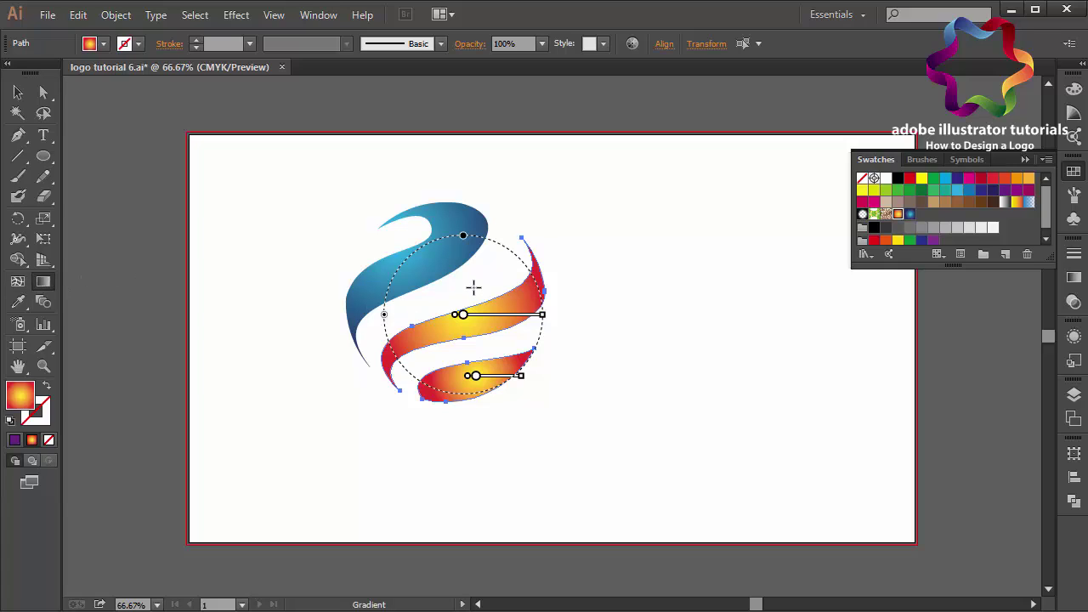
{"action": "left_click_drag", "start_coordinate": [473, 289], "coordinate": [473, 425]}
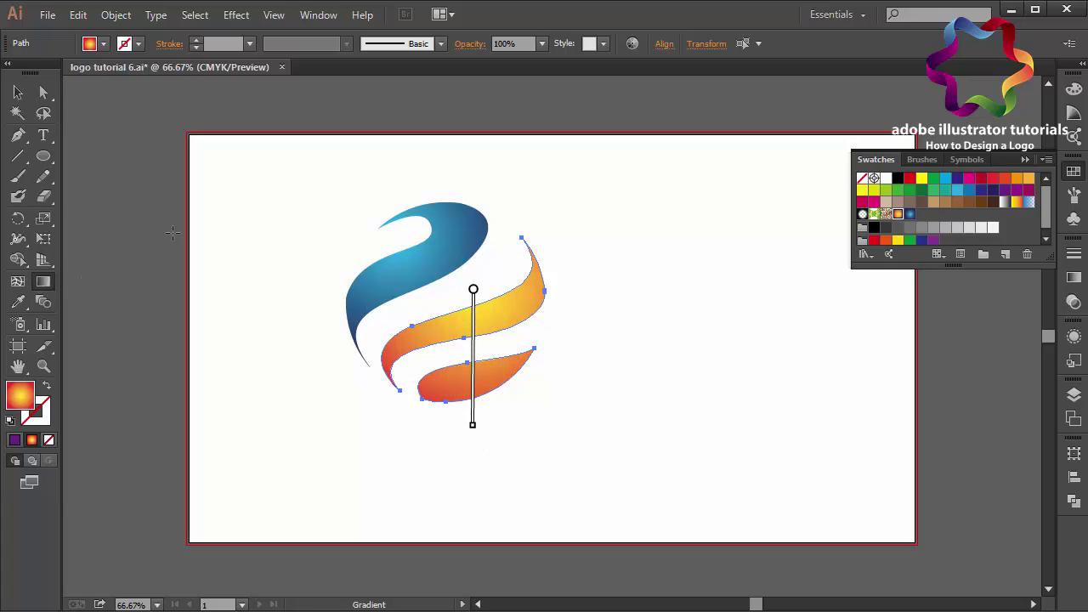
{"action": "left_click", "coordinate": [21, 92]}
{"action": "left_click", "coordinate": [235, 198]}
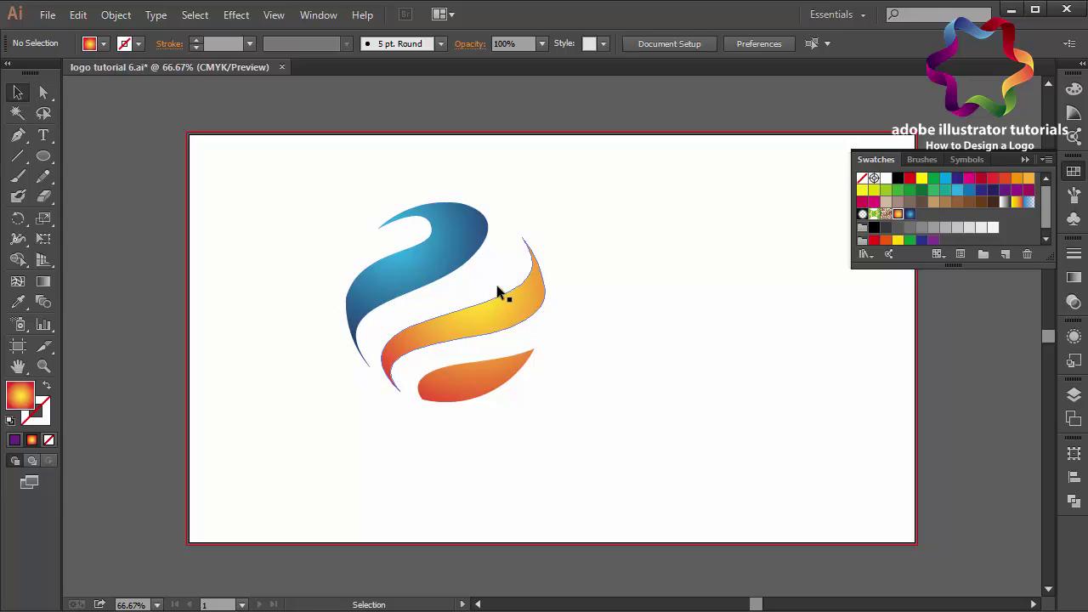
{"action": "left_click", "coordinate": [18, 136]}
- Zoom to 150% and draw a curved highlight sliver along the upper orange stripe's top edge
{"action": "key", "text": "ctrl+equal"}
{"action": "key", "text": "ctrl+equal"}
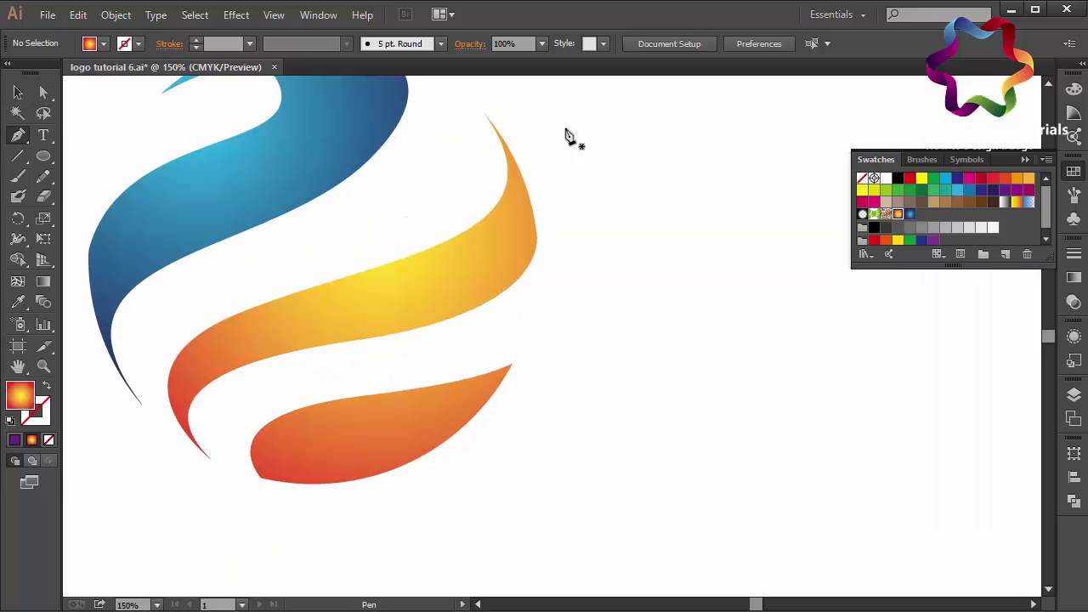
{"action": "left_click", "coordinate": [484, 115]}
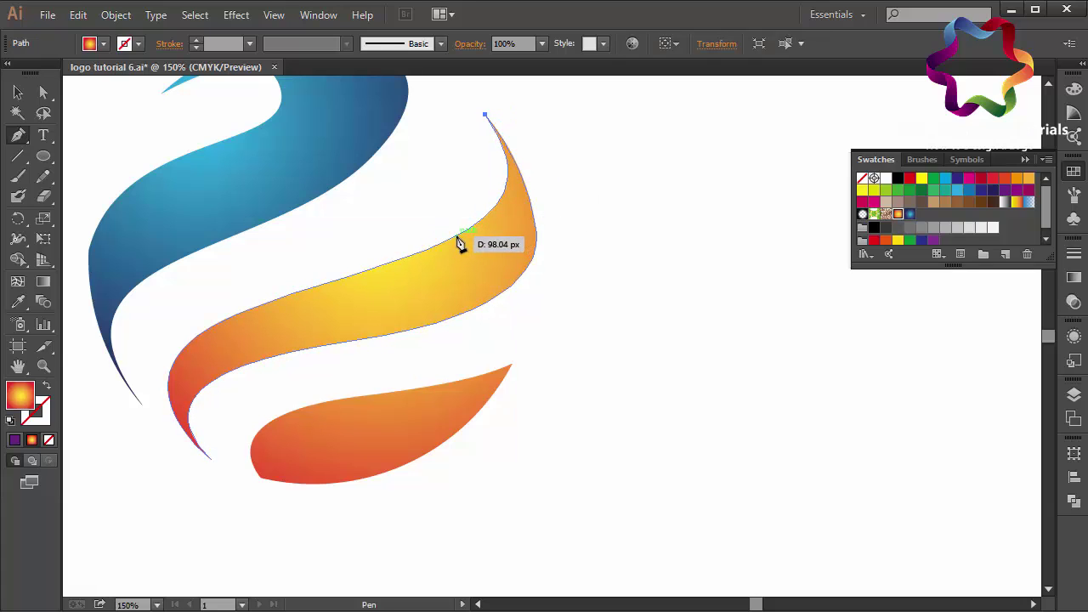
{"action": "left_click_drag", "start_coordinate": [457, 236], "coordinate": [358, 285]}
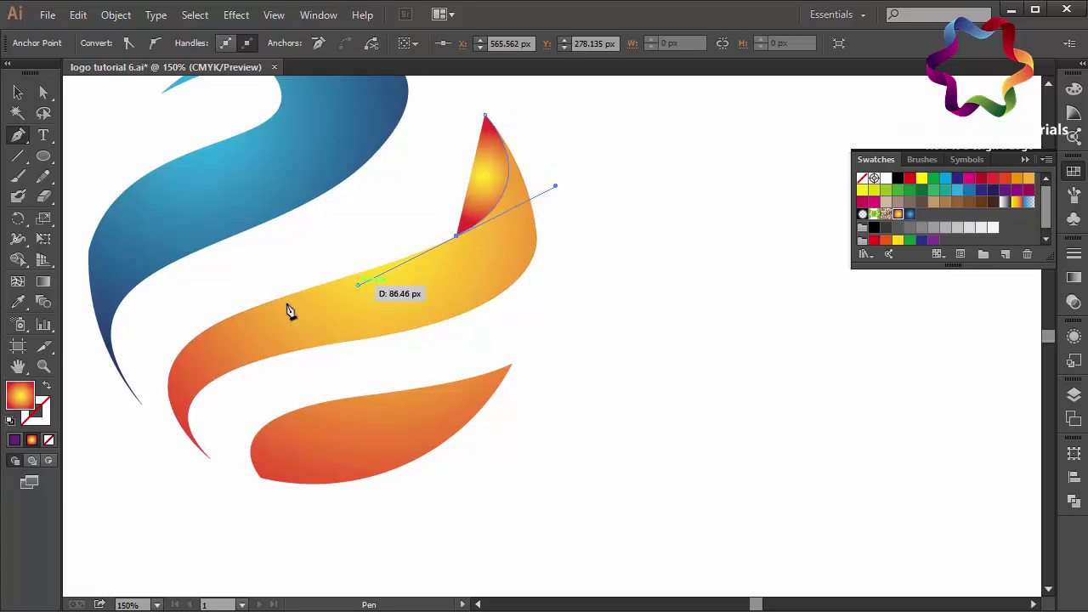
{"action": "left_click_drag", "start_coordinate": [186, 348], "coordinate": [133, 393]}
{"action": "left_click", "coordinate": [186, 347]}
{"action": "left_click_drag", "start_coordinate": [347, 257], "coordinate": [478, 215]}
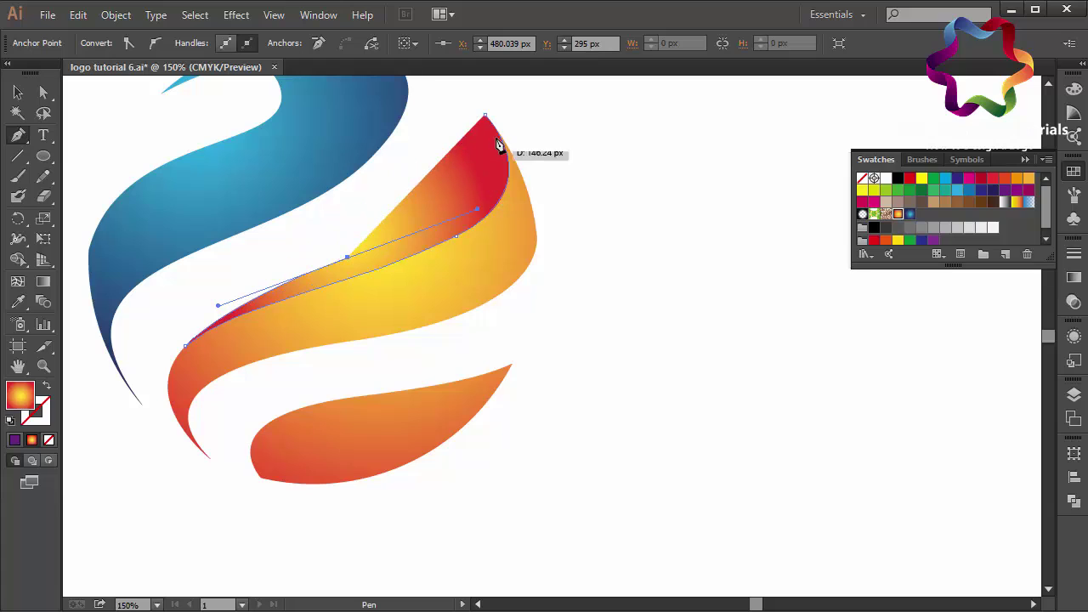
{"action": "left_click_drag", "start_coordinate": [486, 117], "coordinate": [484, 113]}
{"action": "scroll", "coordinate": [478, 98], "scroll_direction": "up", "scroll_amount": 2}
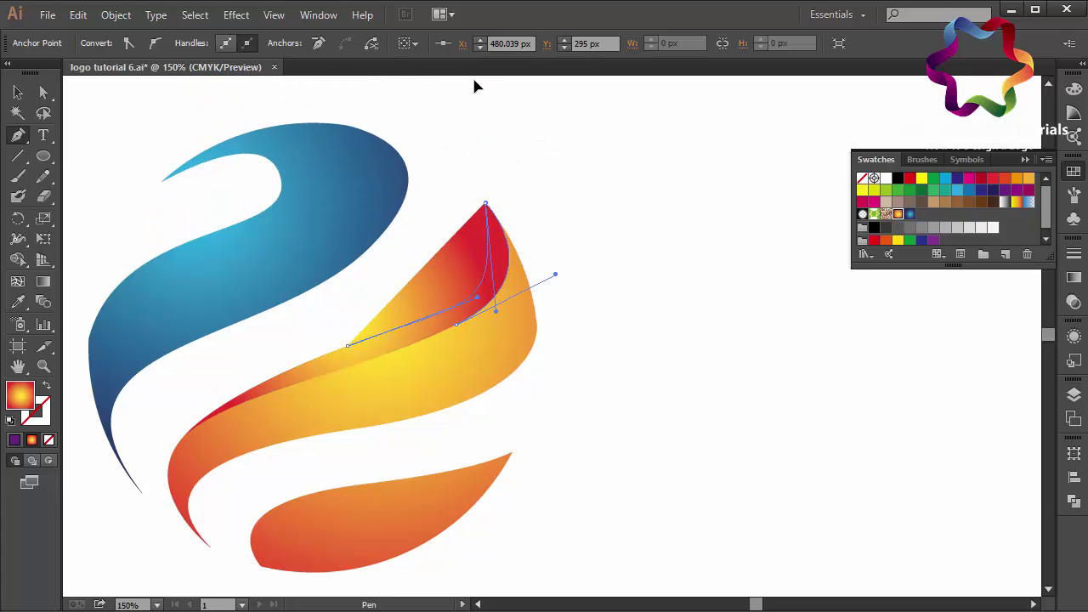
{"action": "scroll", "coordinate": [476, 94], "scroll_direction": "up", "scroll_amount": 2}
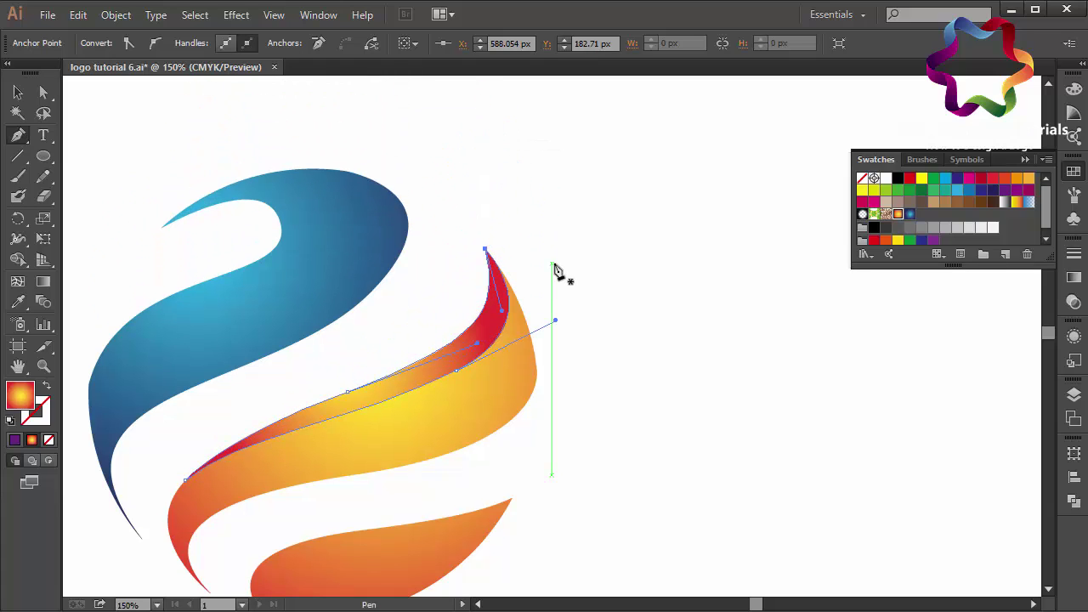
{"action": "scroll", "coordinate": [553, 273], "scroll_direction": "down", "scroll_amount": 2}
- Angle the highlight's red-to-yellow gradient diagonally across it
{"action": "left_click", "coordinate": [52, 284]}
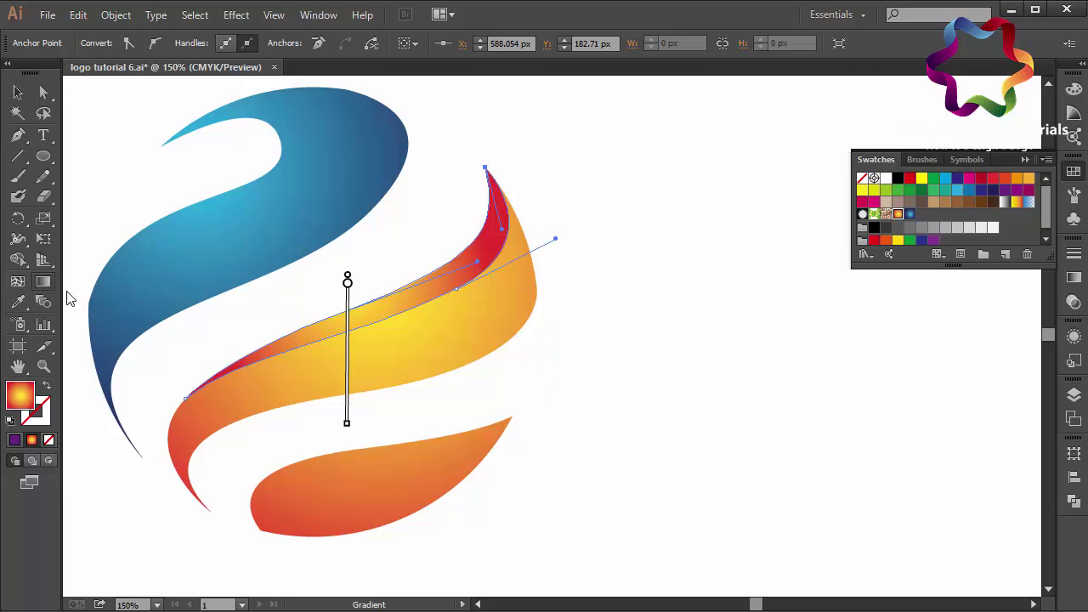
{"action": "left_click_drag", "start_coordinate": [252, 406], "coordinate": [516, 227]}
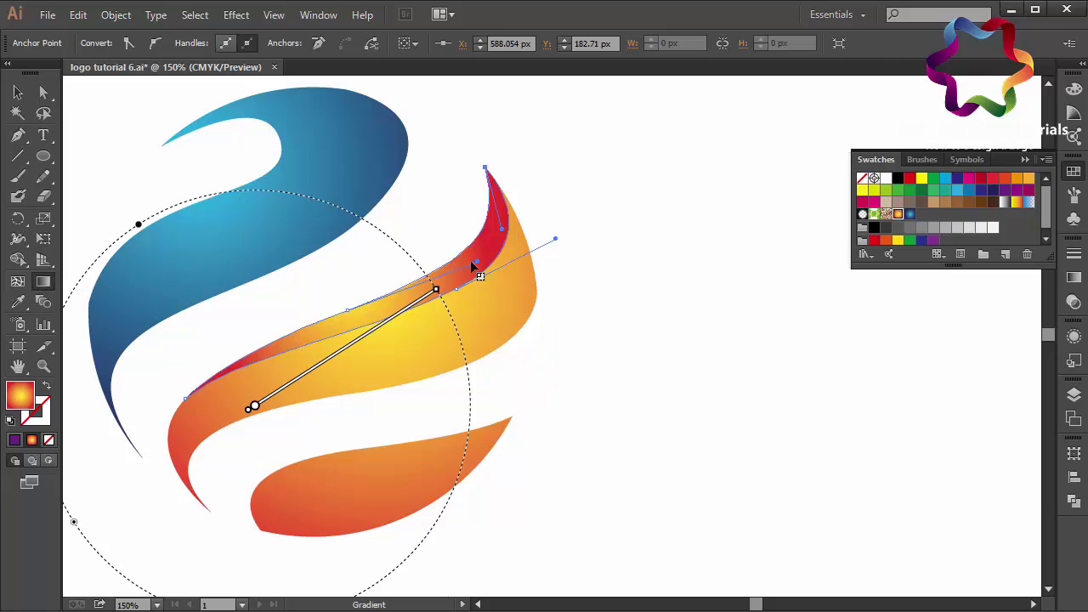
{"action": "left_click", "coordinate": [18, 92]}
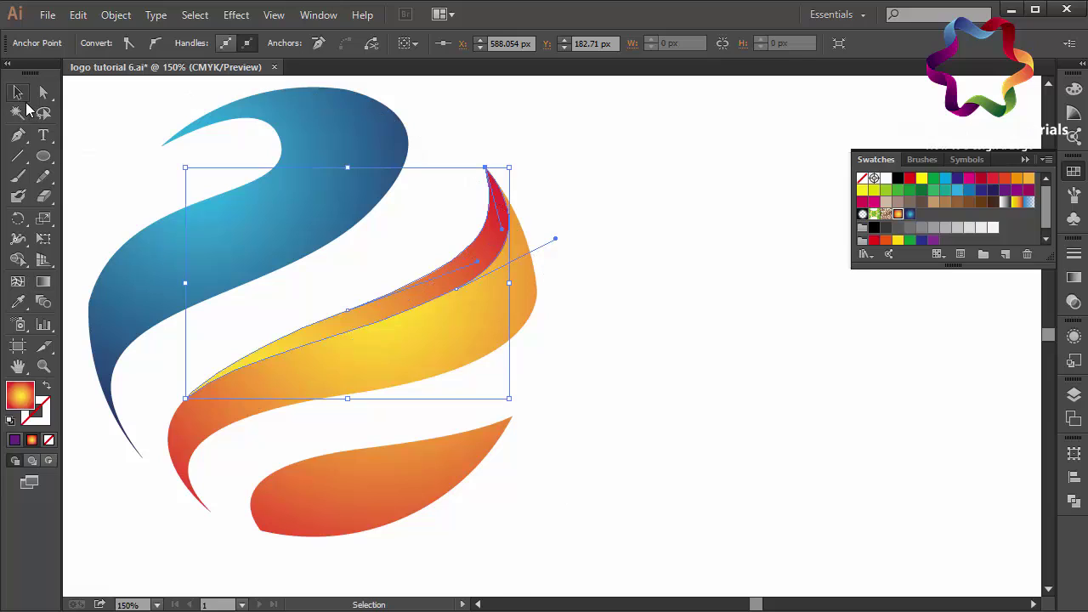
{"action": "left_click", "coordinate": [837, 198]}
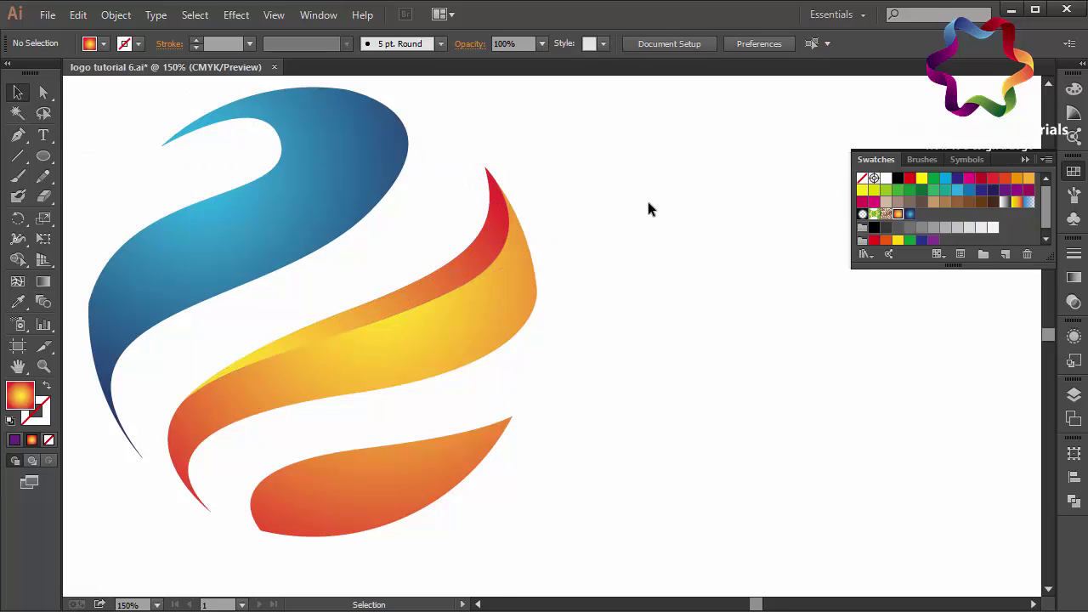
{"action": "left_click_drag", "start_coordinate": [585, 191], "coordinate": [474, 296]}
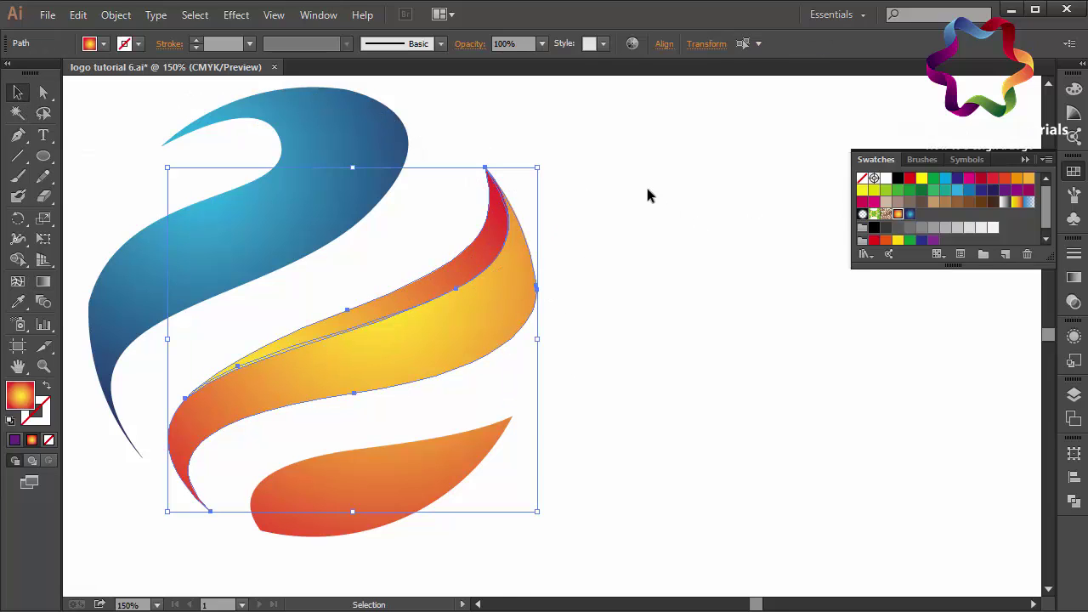
{"action": "left_click", "coordinate": [586, 187]}
- Draw a curved fold shape inside the blue swoosh's upper hooked tip
{"action": "left_click", "coordinate": [17, 135]}
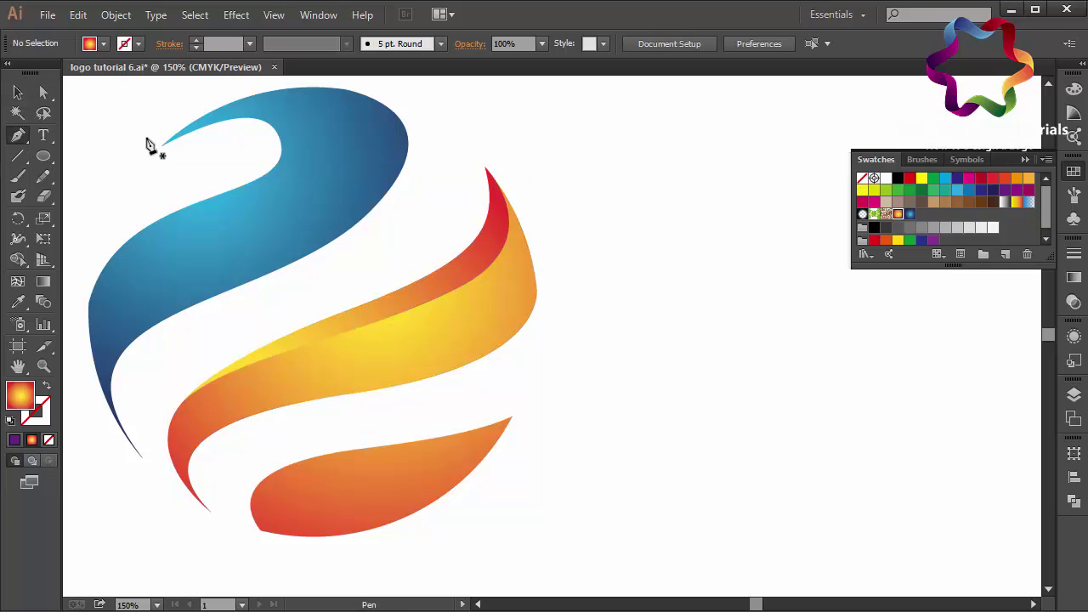
{"action": "left_click", "coordinate": [161, 146]}
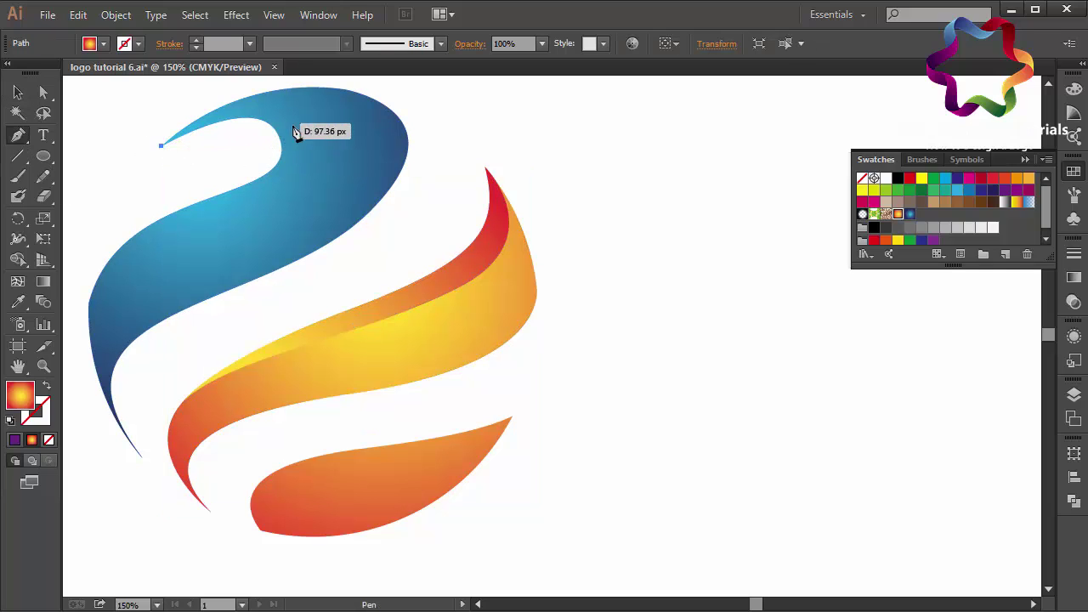
{"action": "left_click_drag", "start_coordinate": [277, 125], "coordinate": [328, 164]}
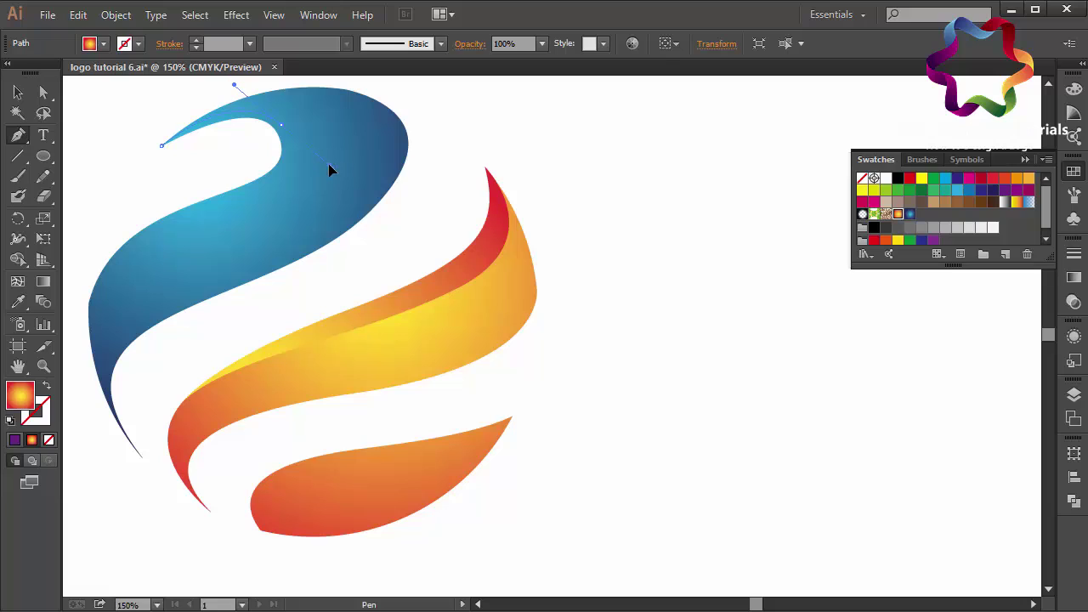
{"action": "left_click_drag", "start_coordinate": [170, 215], "coordinate": [96, 240]}
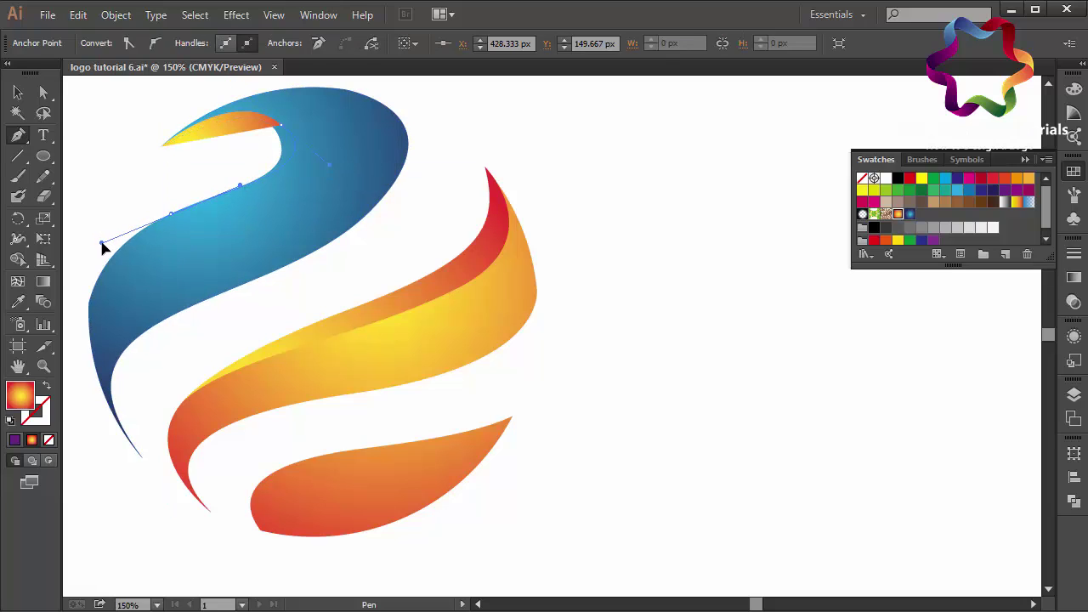
{"action": "left_click_drag", "start_coordinate": [101, 246], "coordinate": [248, 168]}
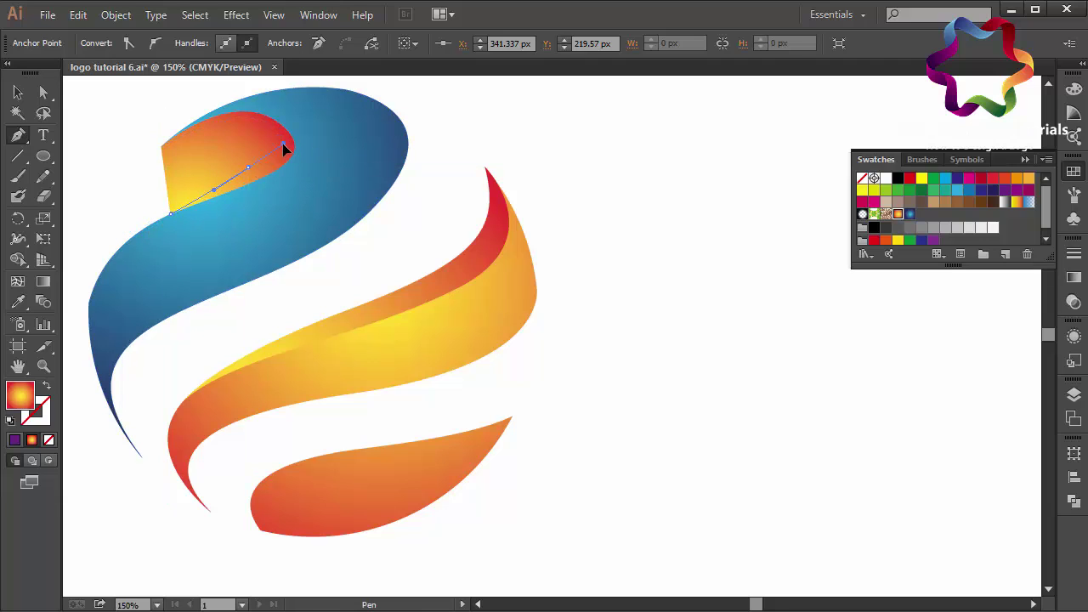
{"action": "left_click_drag", "start_coordinate": [161, 146], "coordinate": [170, 153]}
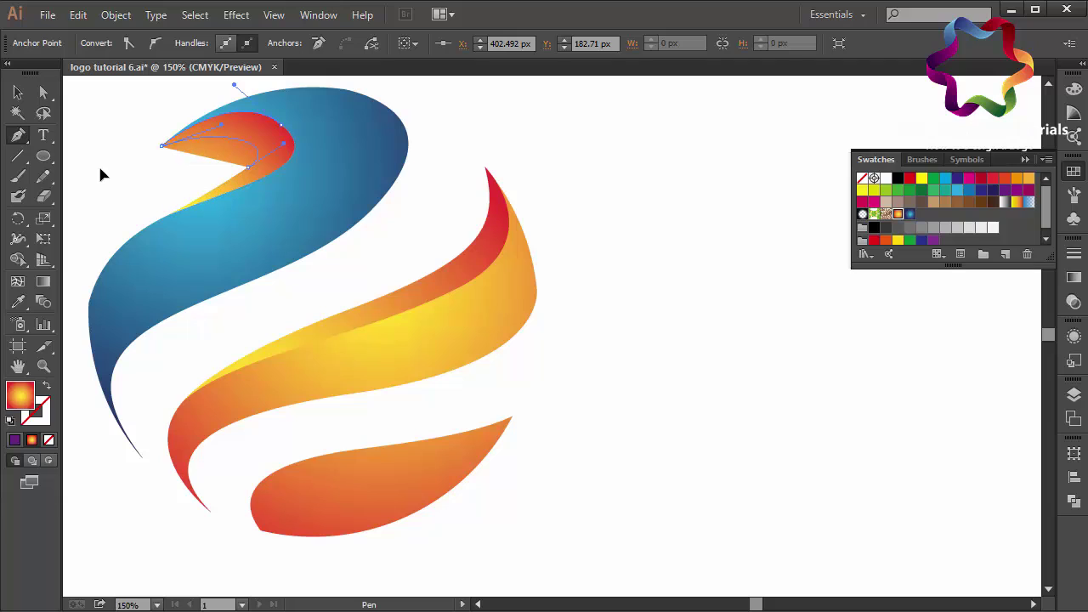
{"action": "key", "text": "ctrl+z"}
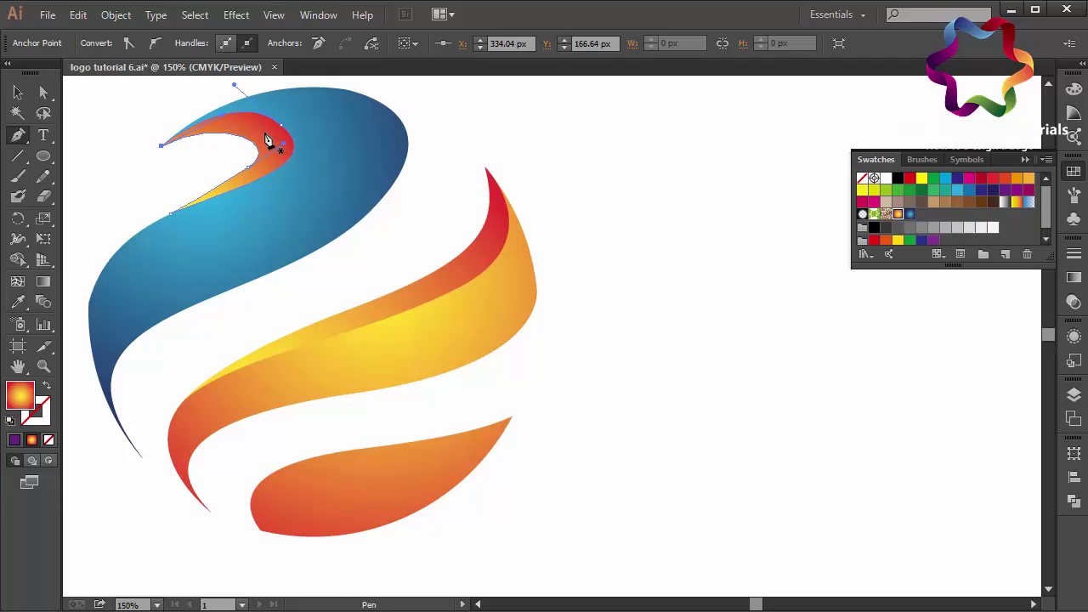
- Fill the fold with the blue gradient and angle it toward the top-left tip
{"action": "left_click", "coordinate": [911, 215]}
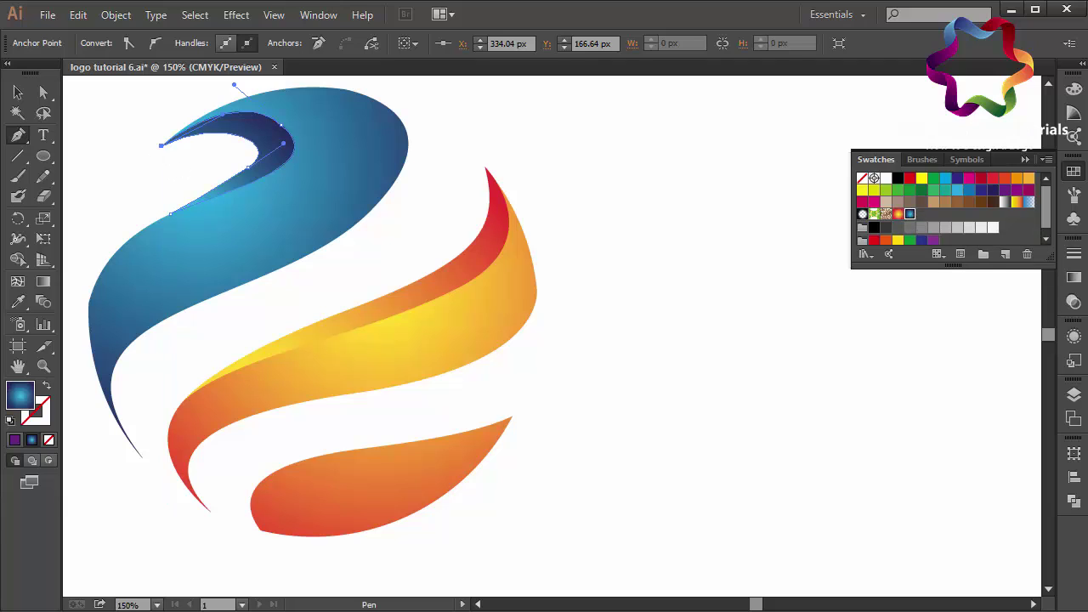
{"action": "left_click", "coordinate": [46, 282]}
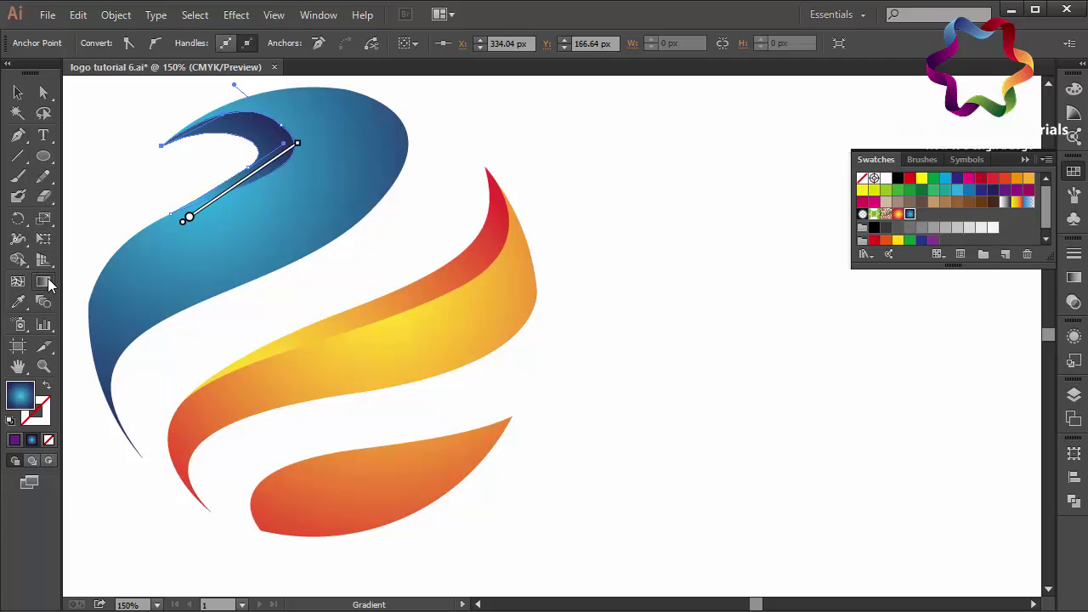
{"action": "left_click_drag", "start_coordinate": [294, 109], "coordinate": [277, 226]}
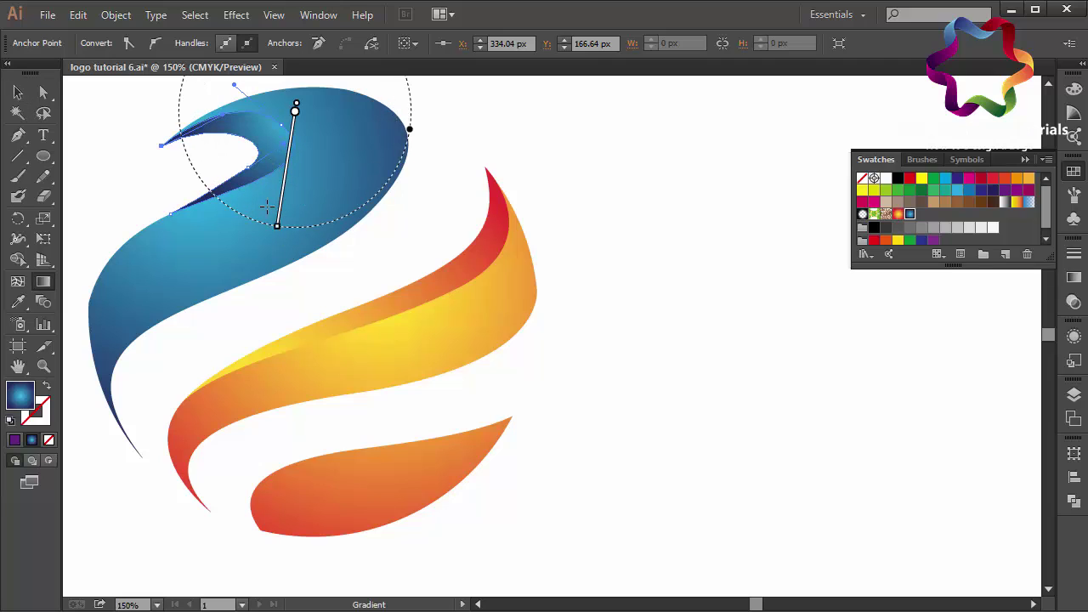
{"action": "left_click_drag", "start_coordinate": [301, 167], "coordinate": [154, 110]}
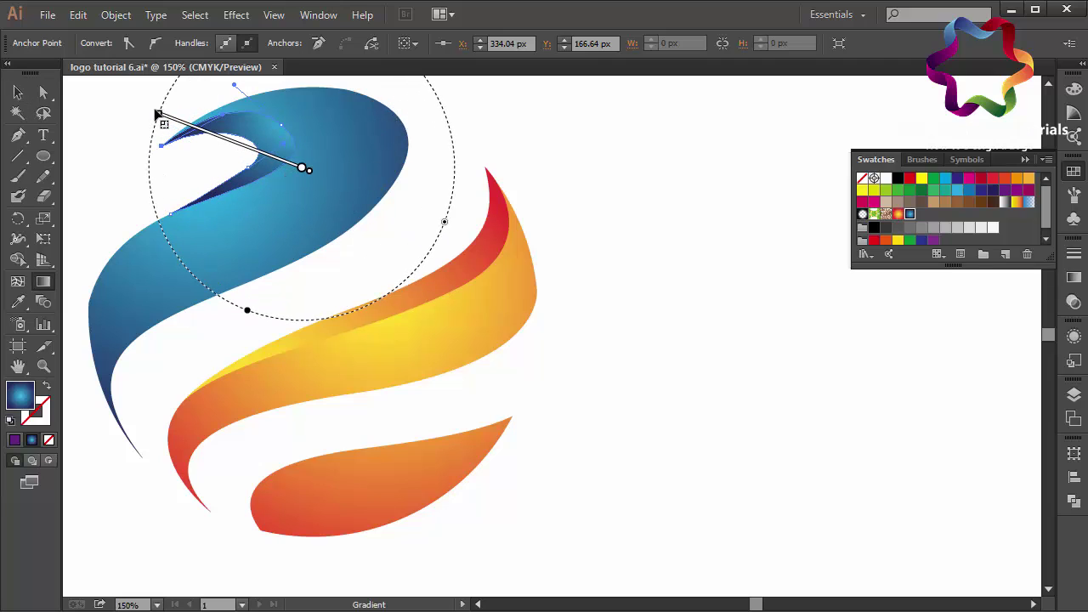
- Reshape the inner curve of the blue hook by dragging its top handle
{"action": "left_click", "coordinate": [44, 92]}
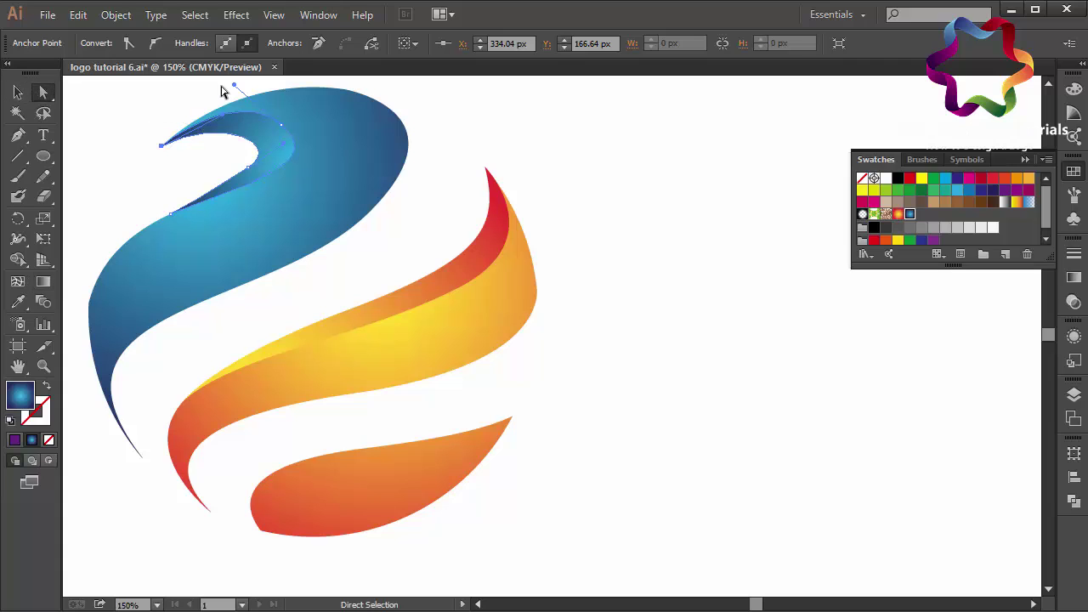
{"action": "left_click_drag", "start_coordinate": [236, 89], "coordinate": [244, 219]}
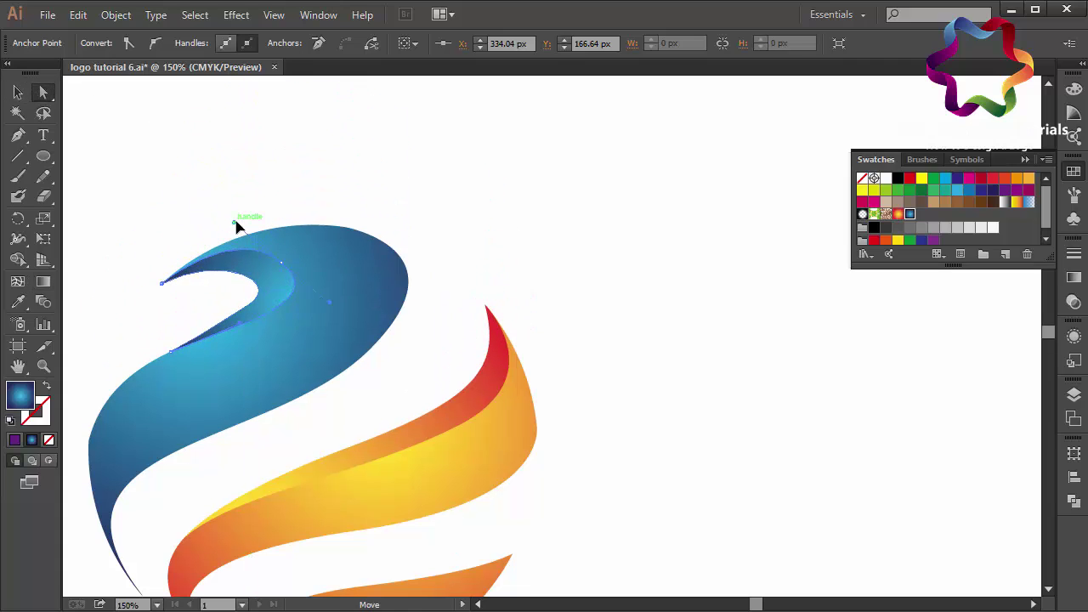
{"action": "left_click_drag", "start_coordinate": [245, 218], "coordinate": [245, 215]}
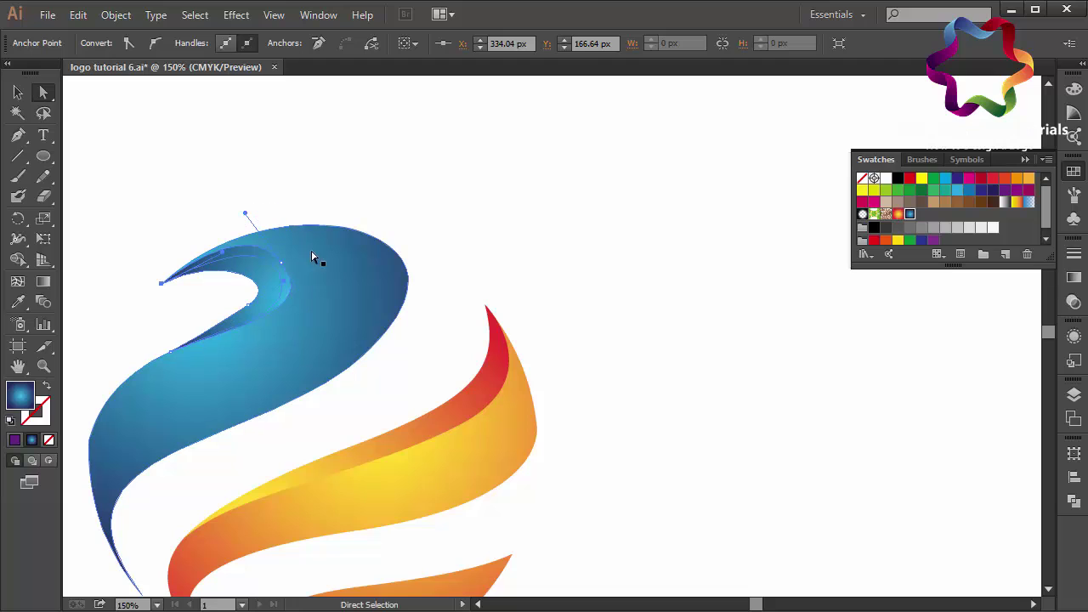
{"action": "left_click", "coordinate": [278, 195]}
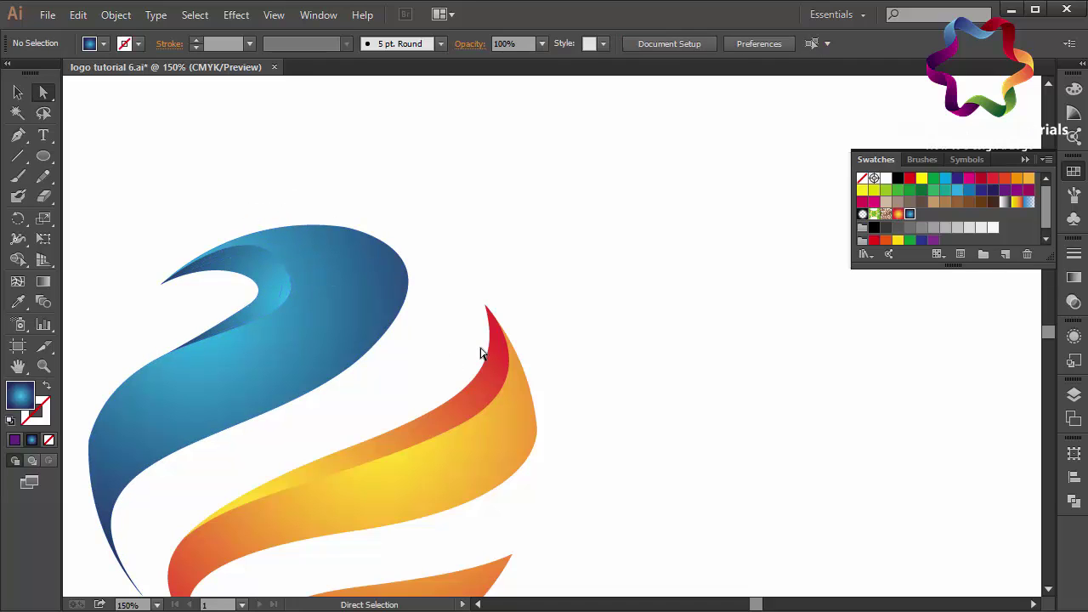
- Draw a closed highlight shape along the top edge of the lower orange leaf
{"action": "scroll", "coordinate": [481, 354], "scroll_direction": "down", "scroll_amount": 4}
{"action": "scroll", "coordinate": [480, 354], "scroll_direction": "down", "scroll_amount": 5}
{"action": "scroll", "coordinate": [480, 354], "scroll_direction": "up", "scroll_amount": 3}
{"action": "scroll", "coordinate": [481, 353], "scroll_direction": "up", "scroll_amount": 4}
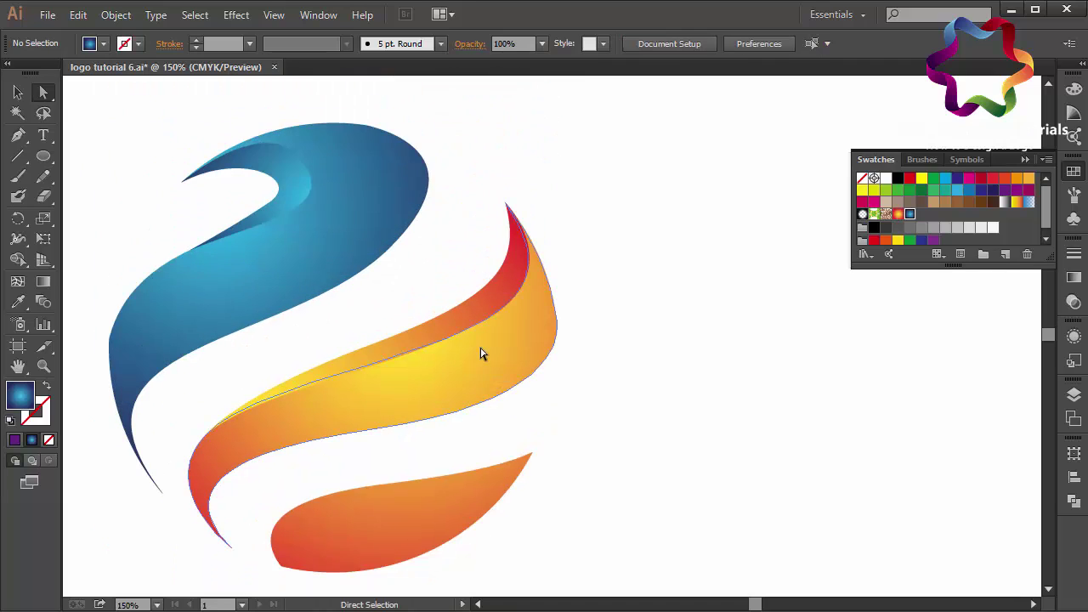
{"action": "scroll", "coordinate": [527, 349], "scroll_direction": "down", "scroll_amount": 3}
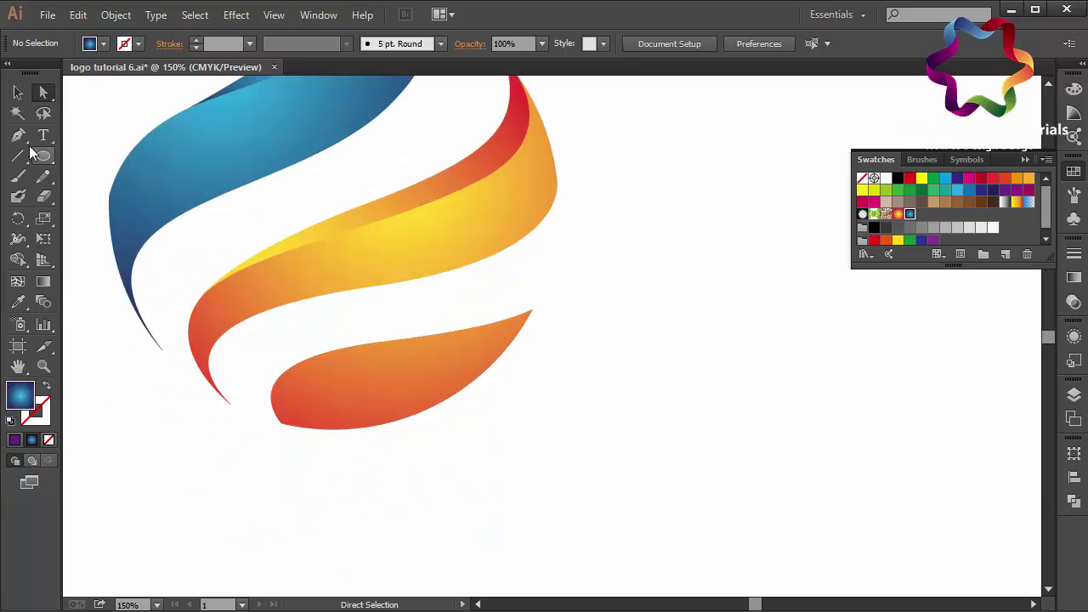
{"action": "left_click", "coordinate": [18, 135]}
{"action": "left_click_drag", "start_coordinate": [282, 419], "coordinate": [286, 412]}
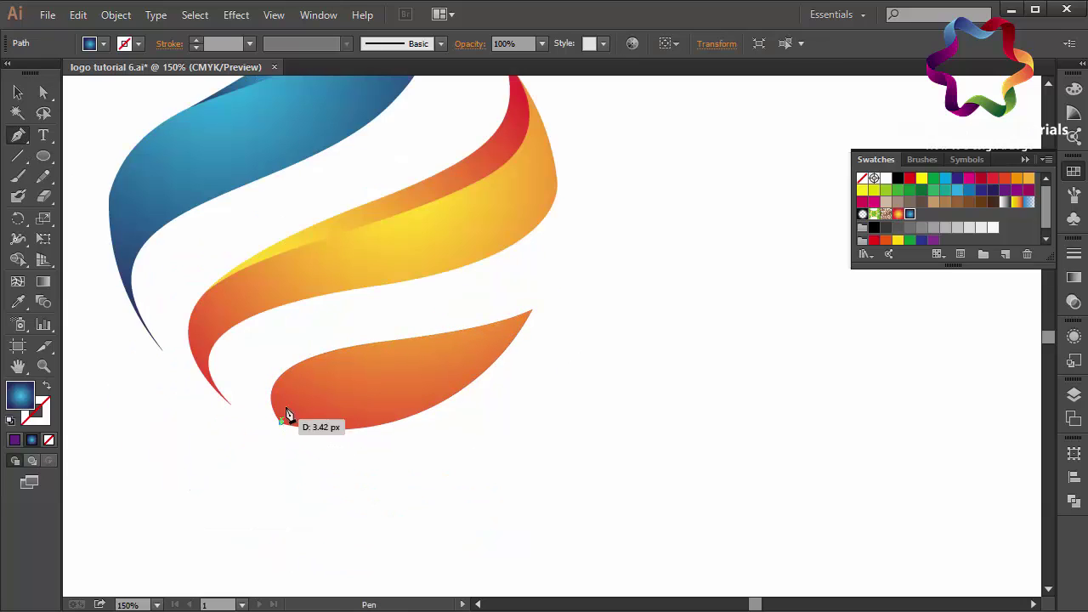
{"action": "left_click_drag", "start_coordinate": [318, 369], "coordinate": [392, 360]}
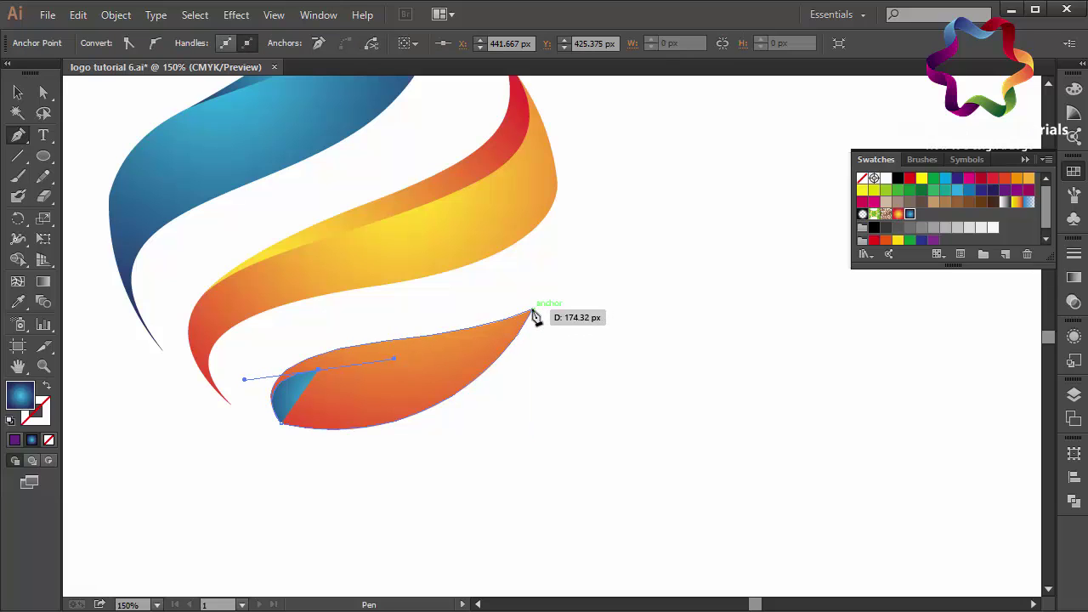
{"action": "left_click_drag", "start_coordinate": [533, 315], "coordinate": [586, 236]}
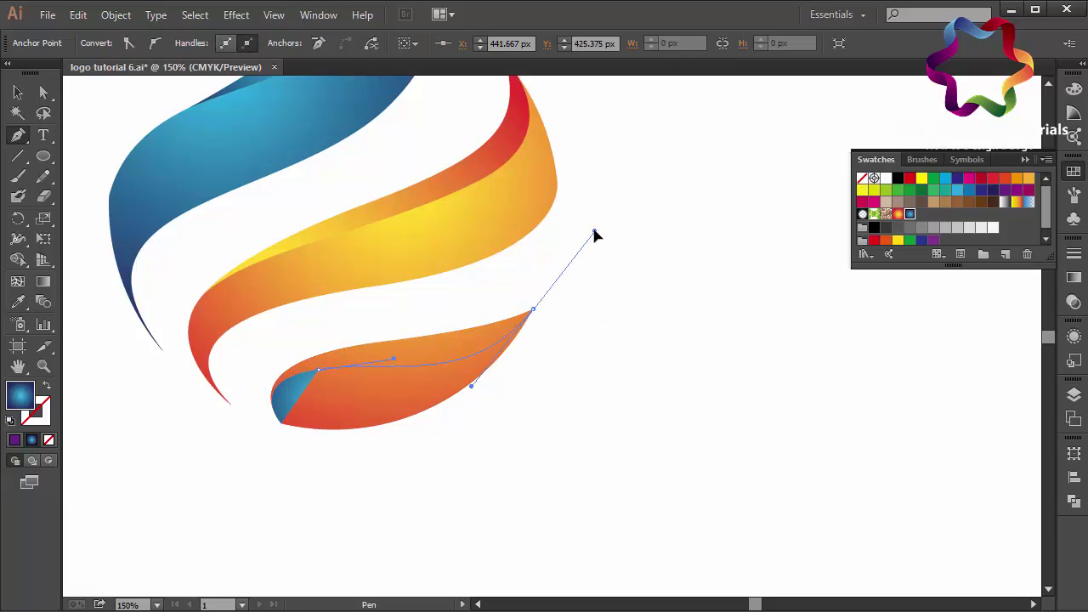
{"action": "left_click", "coordinate": [534, 313]}
{"action": "left_click_drag", "start_coordinate": [383, 341], "coordinate": [319, 347]}
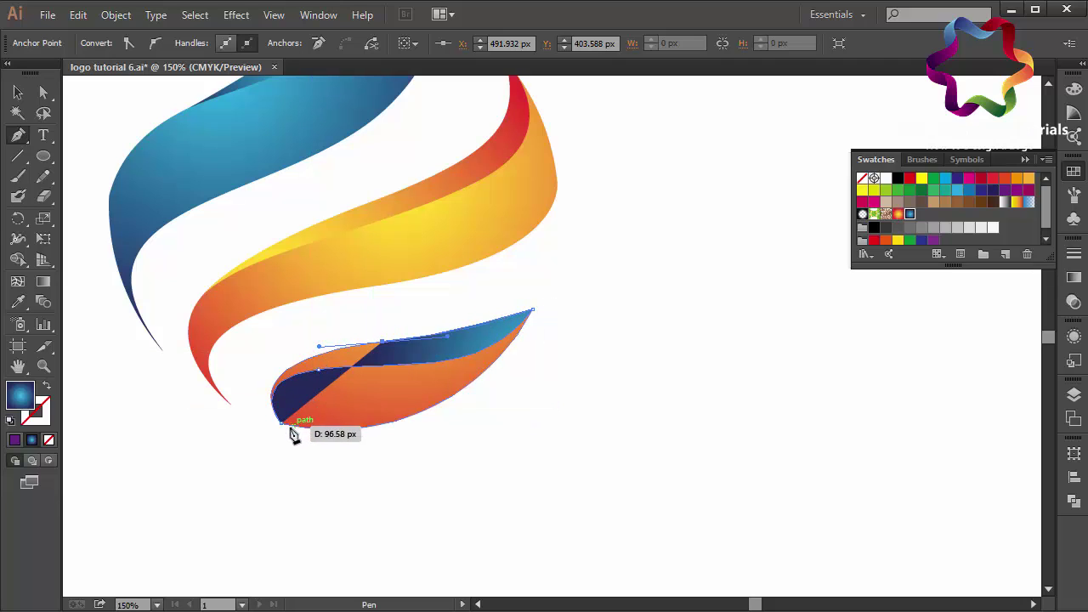
{"action": "left_click_drag", "start_coordinate": [284, 423], "coordinate": [328, 467]}
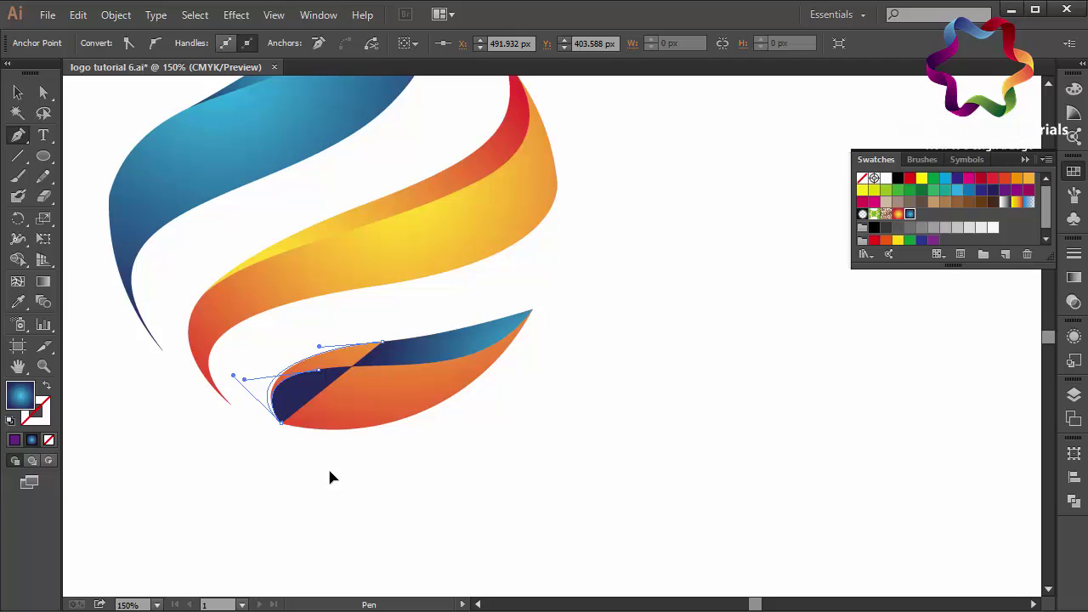
- Fill the highlight with the orange-red gradient running left to right across it
{"action": "left_click", "coordinate": [899, 215]}
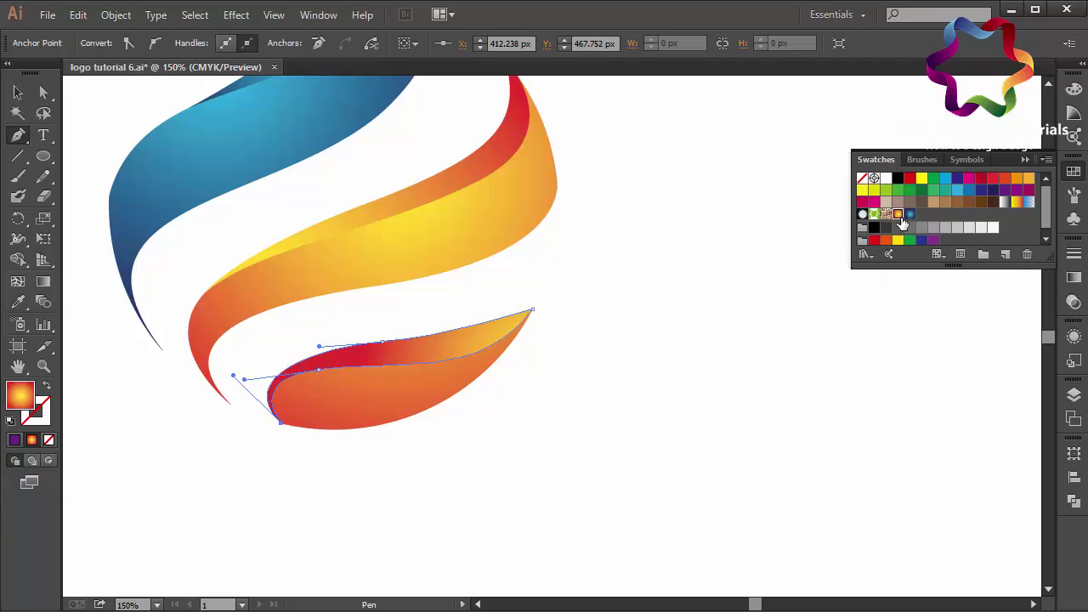
{"action": "left_click", "coordinate": [43, 283]}
{"action": "left_click_drag", "start_coordinate": [297, 393], "coordinate": [469, 415]}
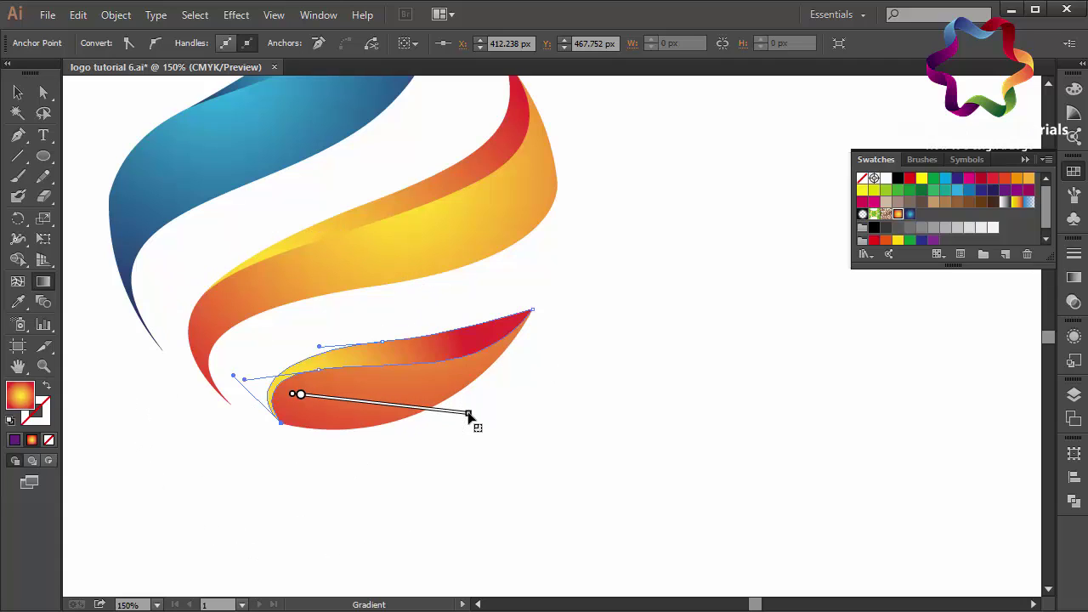
{"action": "left_click", "coordinate": [17, 92]}
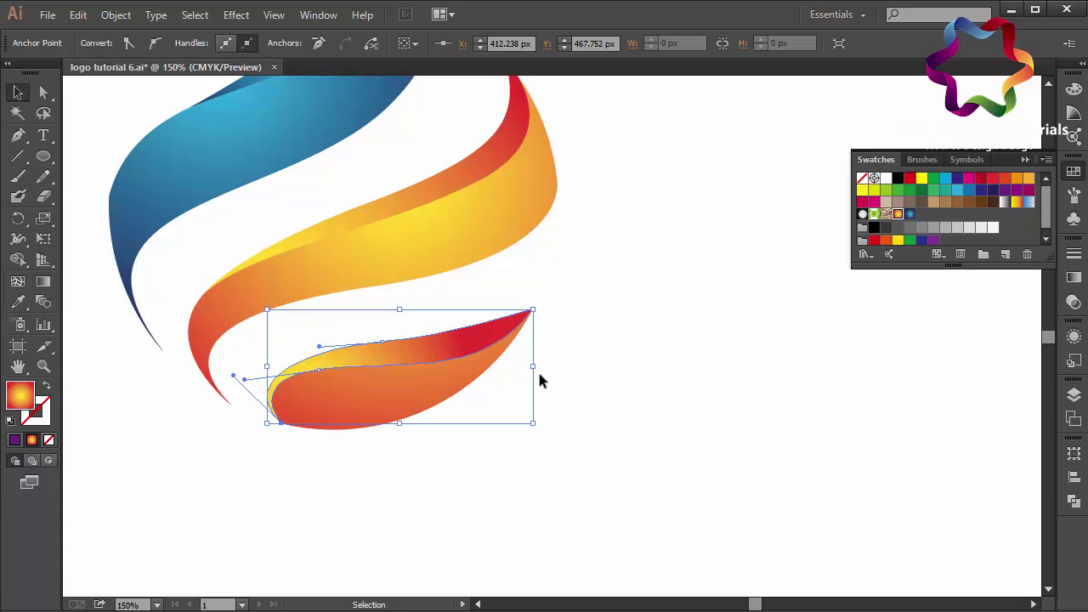
{"action": "left_click", "coordinate": [696, 387]}
{"action": "key", "text": "ctrl+1"}
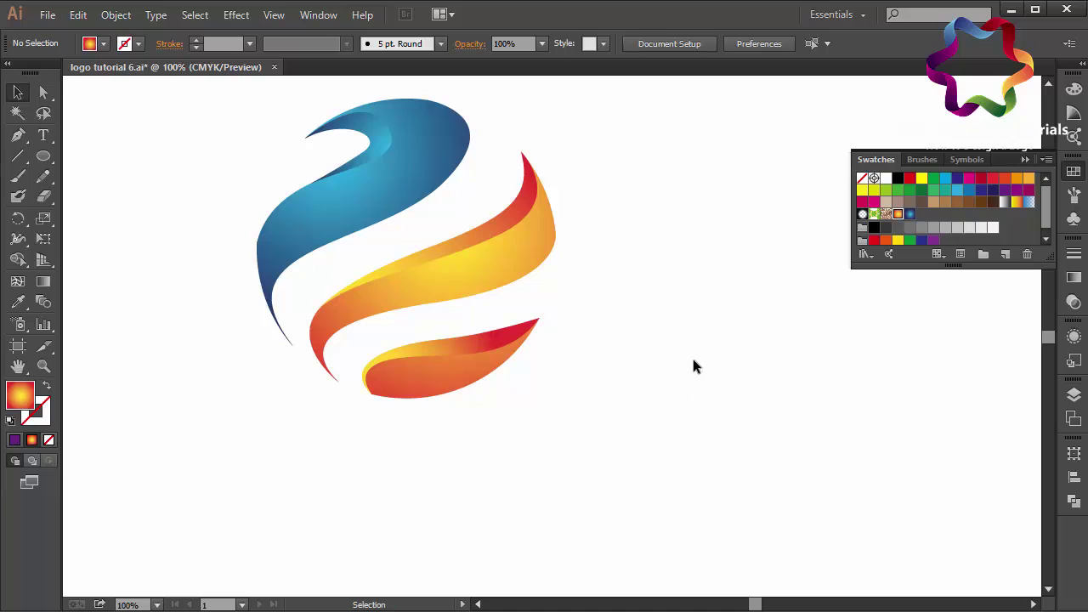
- Shift all the logo shapes slightly down and to the right, then deselect them
{"action": "left_click_drag", "start_coordinate": [665, 170], "coordinate": [276, 422]}
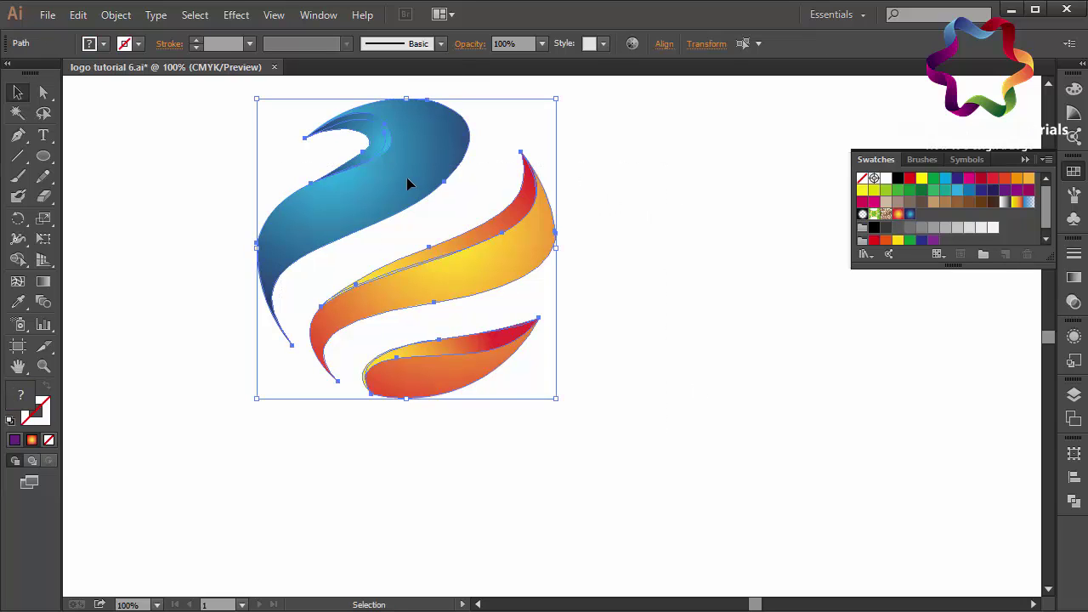
{"action": "left_click_drag", "start_coordinate": [408, 182], "coordinate": [424, 242]}
{"action": "left_click", "coordinate": [656, 297]}
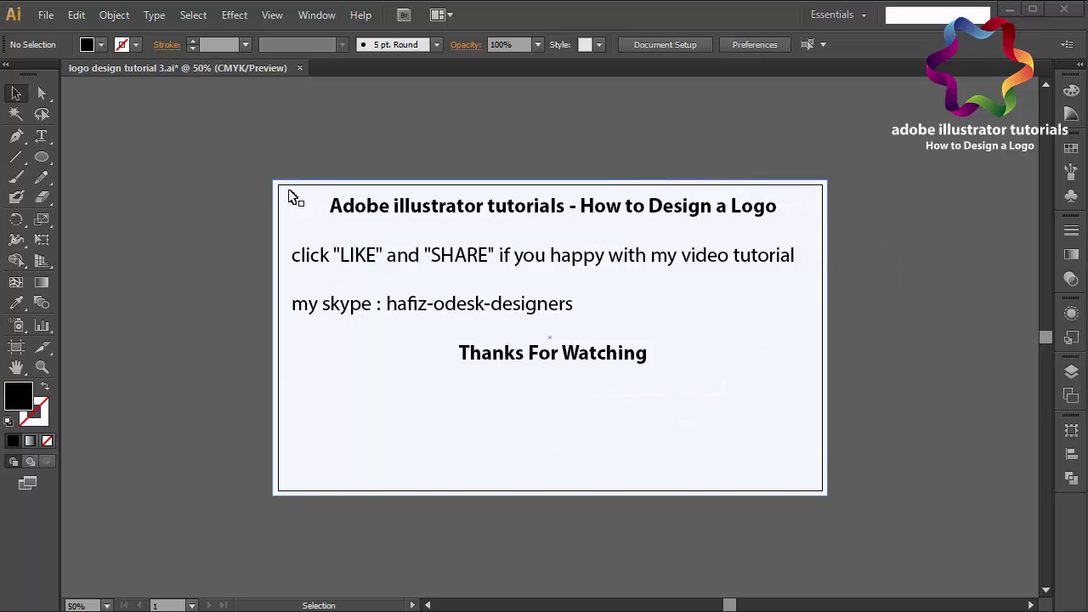
- With the Paintbrush, draw arrows toward 'Thanks For Watching' and 'Design a Logo', undoing a stray stroke
{"action": "left_click", "coordinate": [16, 176]}
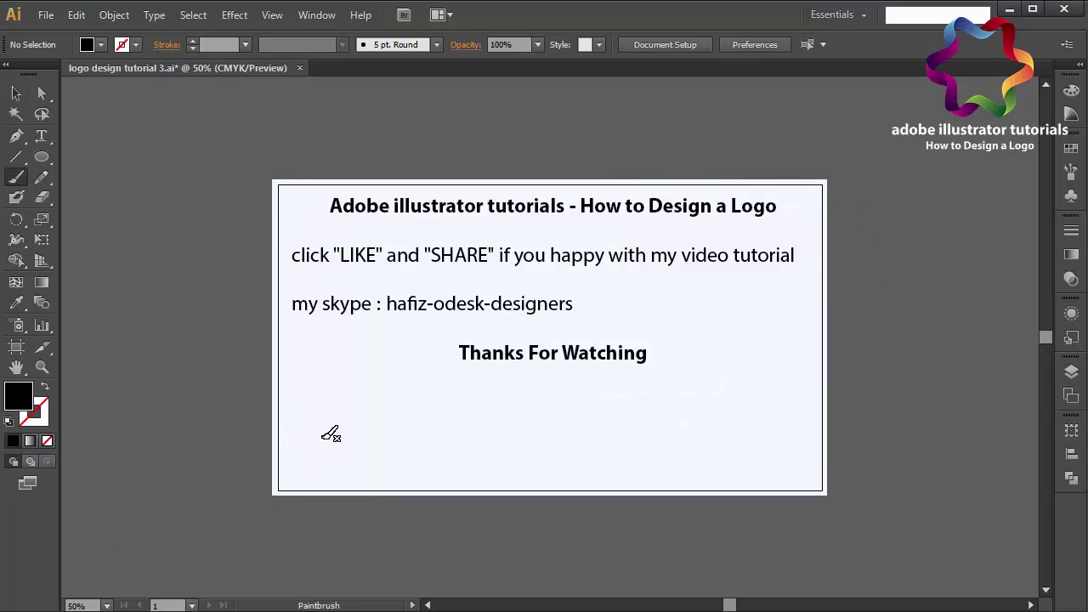
{"action": "left_click_drag", "start_coordinate": [326, 439], "coordinate": [447, 357]}
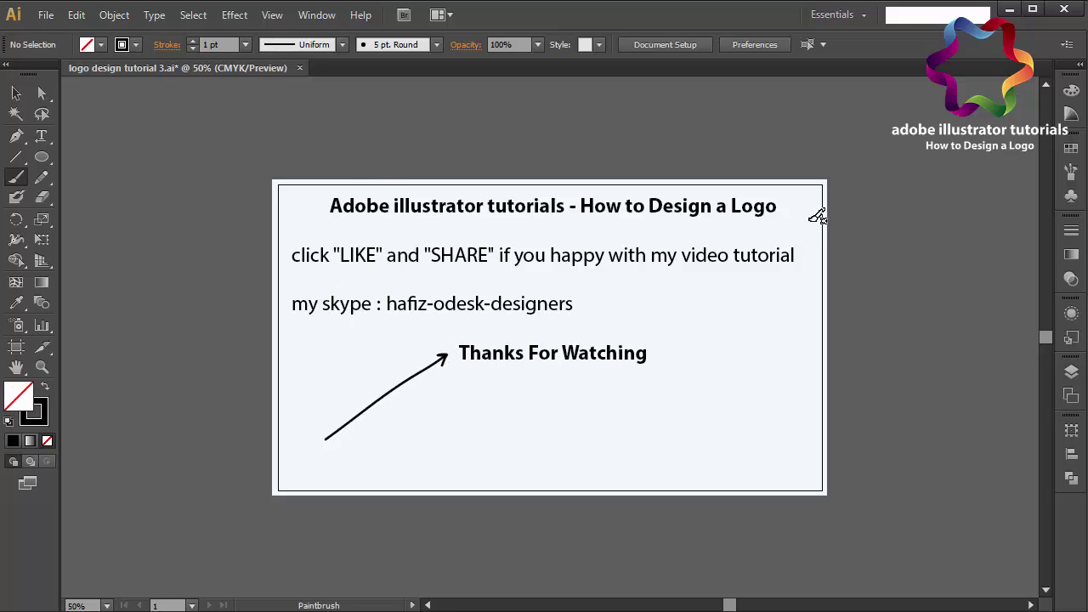
{"action": "mouse_move", "coordinate": [811, 220]}
{"action": "left_mouse_down"}
{"action": "mouse_move", "coordinate": [676, 214]}
{"action": "mouse_move", "coordinate": [703, 224]}
{"action": "left_mouse_up"}
{"action": "mouse_move", "coordinate": [720, 286]}
{"action": "left_mouse_down"}
{"action": "mouse_move", "coordinate": [501, 253]}
{"action": "mouse_move", "coordinate": [484, 270]}
{"action": "left_mouse_up"}
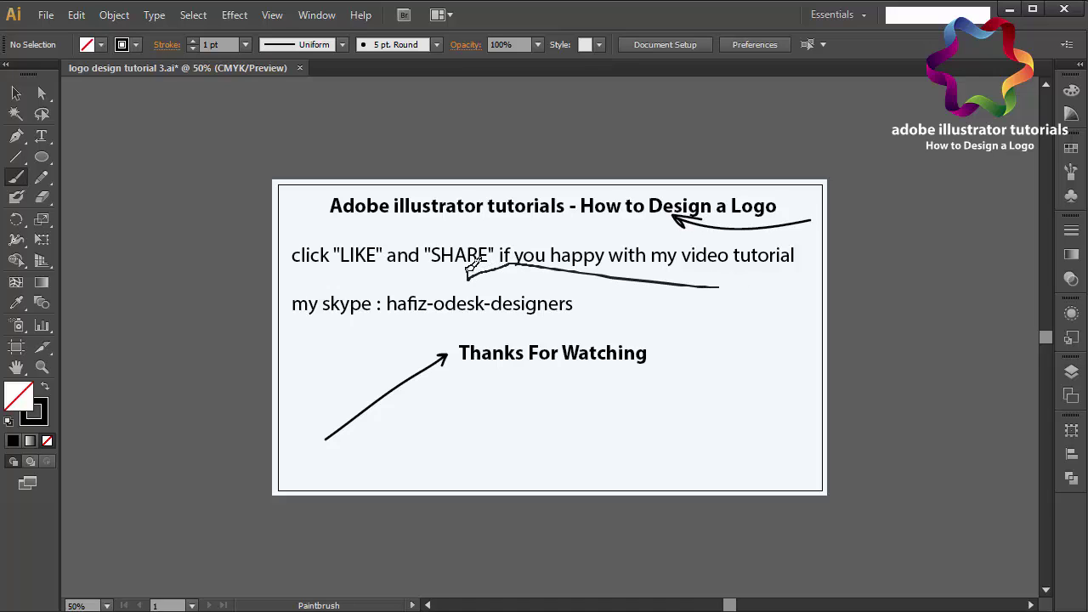
{"action": "key", "text": "ctrl+z"}
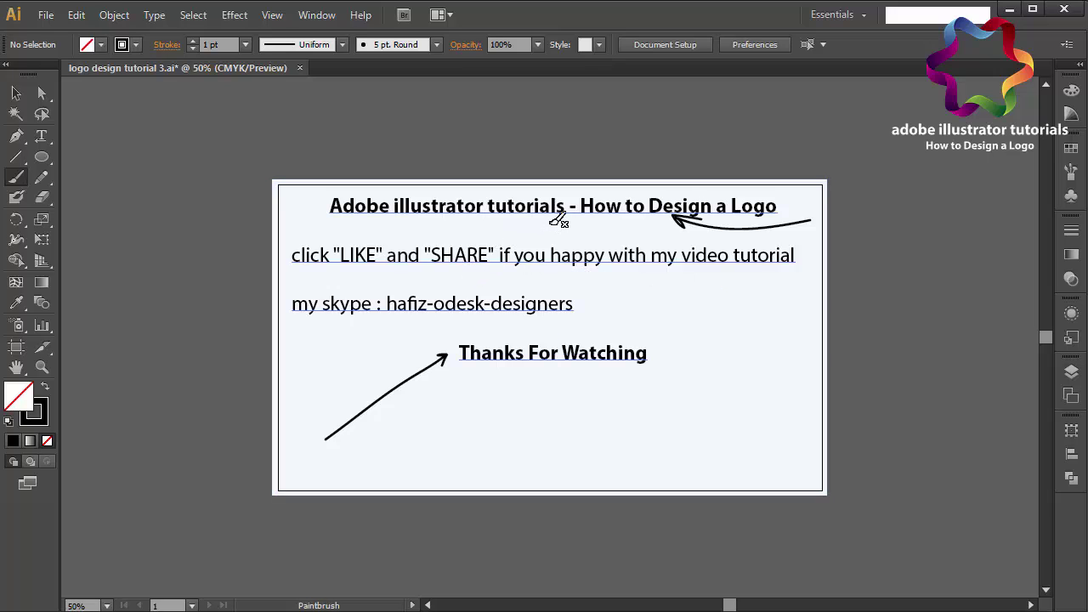
- Brush curved arrows pointing down at the words SHARE and LIKE
{"action": "left_click_drag", "start_coordinate": [554, 219], "coordinate": [495, 234]}
{"action": "left_click_drag", "start_coordinate": [495, 232], "coordinate": [485, 238]}
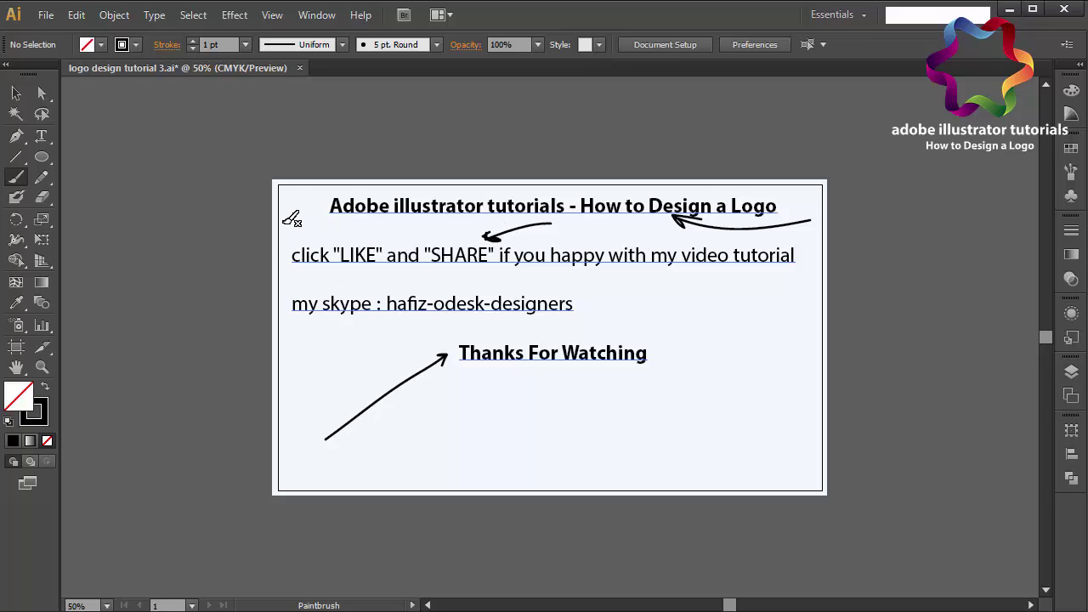
{"action": "left_click_drag", "start_coordinate": [285, 222], "coordinate": [358, 239]}
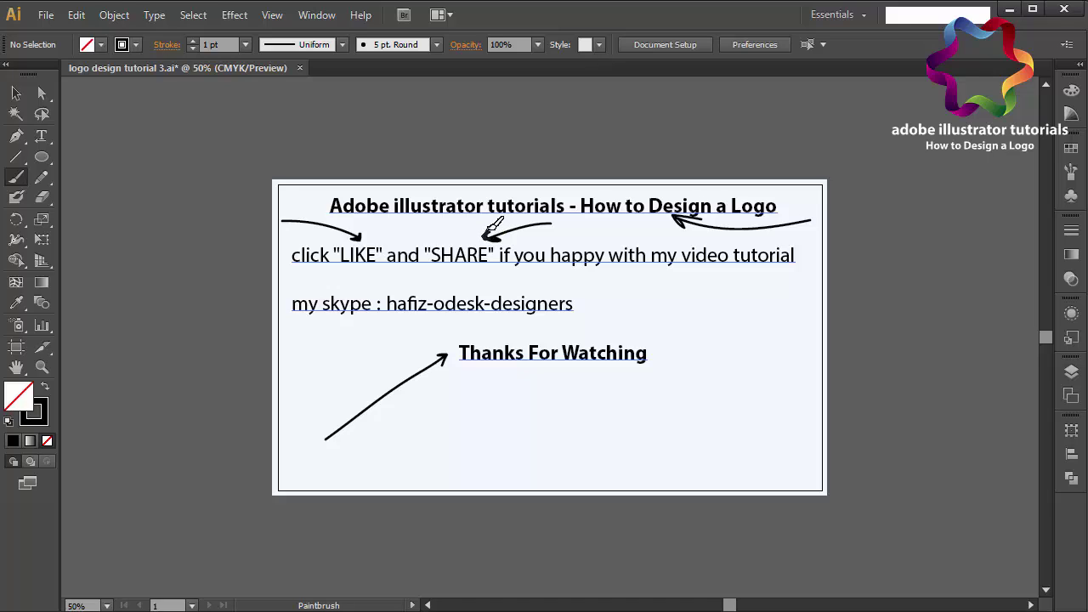
{"action": "left_click_drag", "start_coordinate": [484, 240], "coordinate": [488, 239]}
- Draw brush loops circling LIKE and SHARE, then return to the Selection tool
{"action": "left_click_drag", "start_coordinate": [333, 244], "coordinate": [387, 248]}
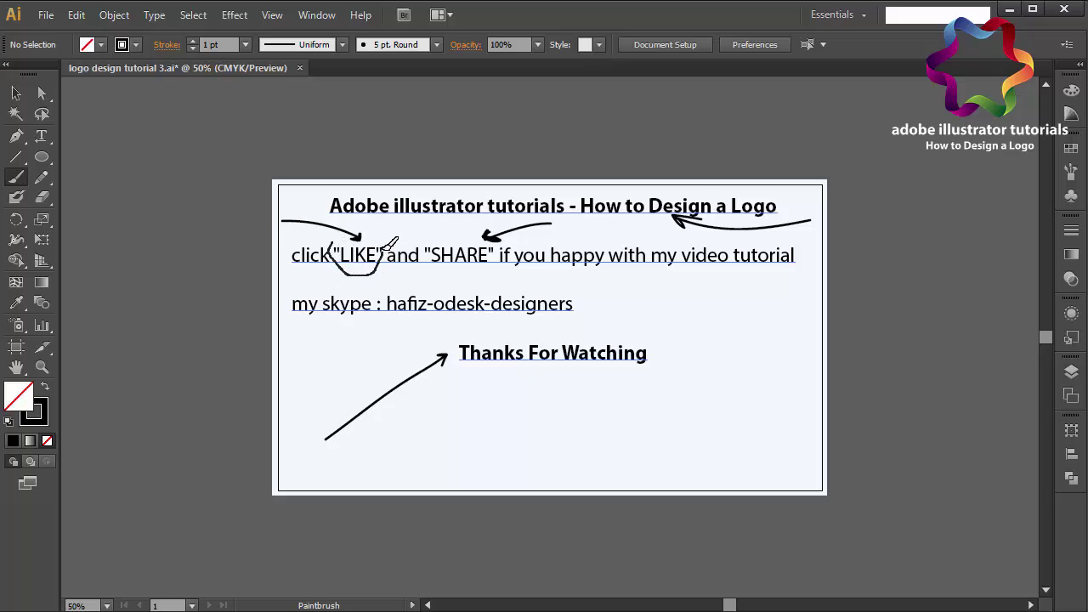
{"action": "left_click_drag", "start_coordinate": [387, 249], "coordinate": [334, 242]}
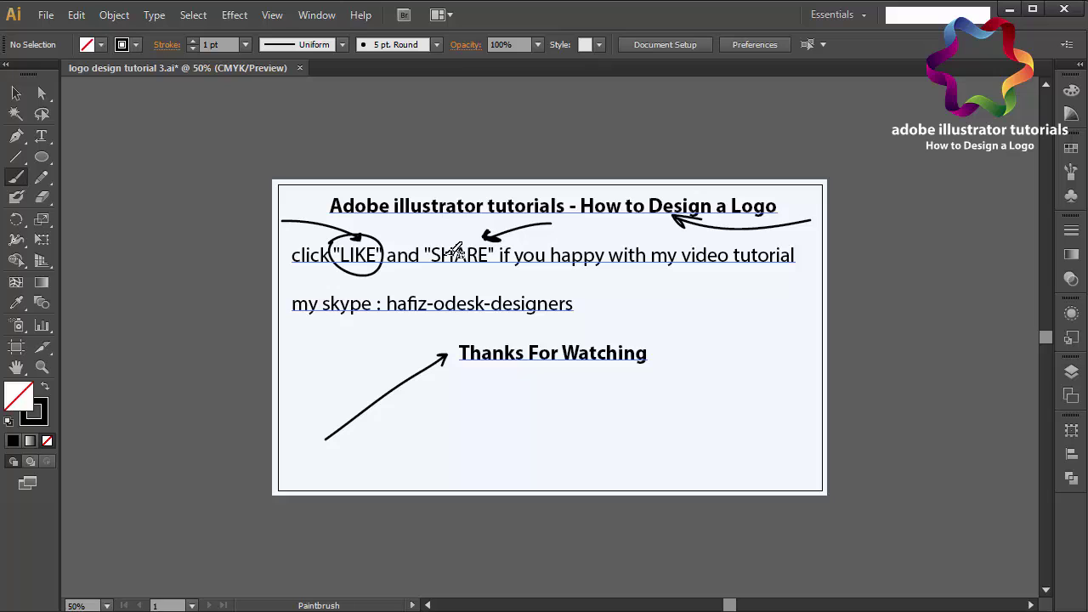
{"action": "mouse_move", "coordinate": [435, 234]}
{"action": "left_mouse_down"}
{"action": "mouse_move", "coordinate": [486, 237]}
{"action": "mouse_move", "coordinate": [436, 237]}
{"action": "mouse_move", "coordinate": [459, 230]}
{"action": "left_mouse_up"}
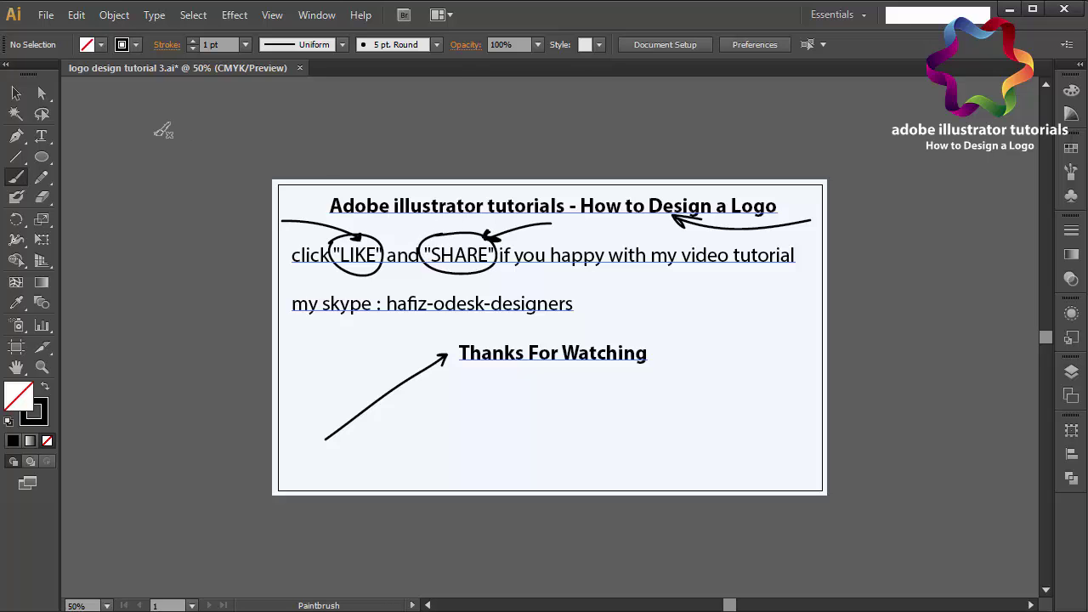
{"action": "left_click", "coordinate": [26, 98]}
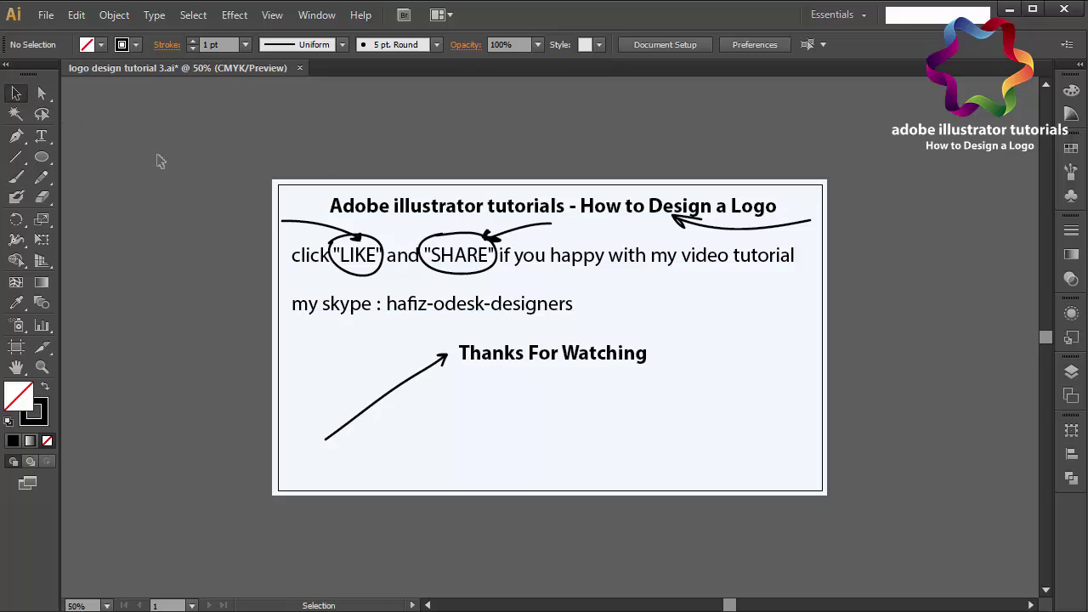